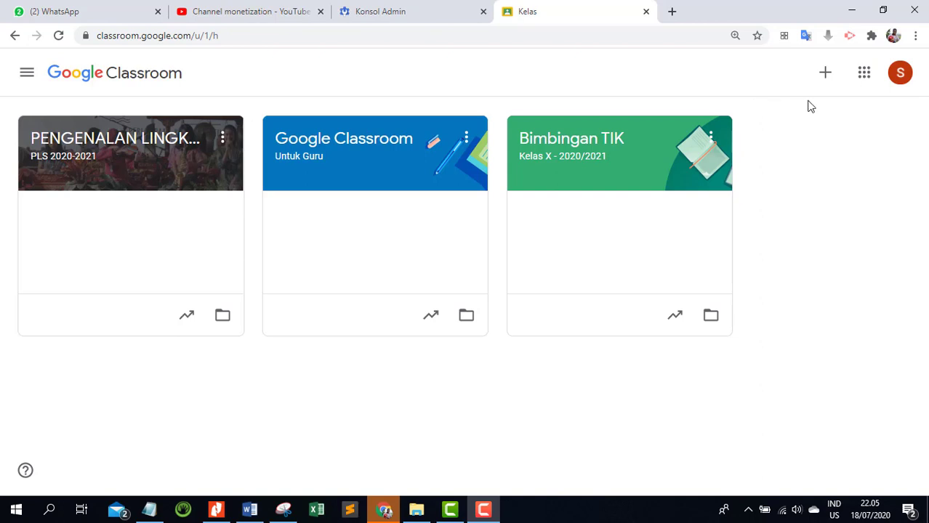
Open Google Jamboard from the Google apps and create a new blank jam.
{"action": "left_click", "coordinate": [865, 76]}
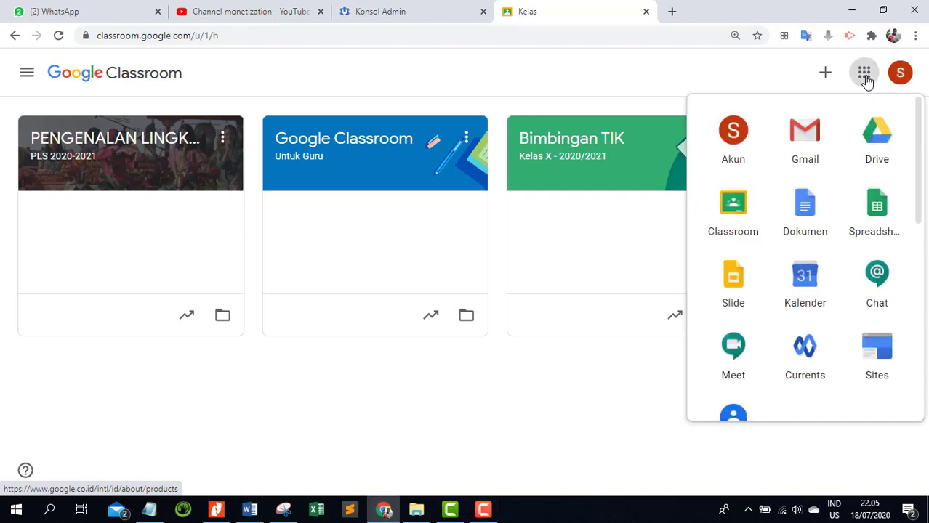
{"action": "scroll", "coordinate": [756, 229], "scroll_direction": "down", "scroll_amount": 2}
{"action": "scroll", "coordinate": [755, 229], "scroll_direction": "down", "scroll_amount": 4}
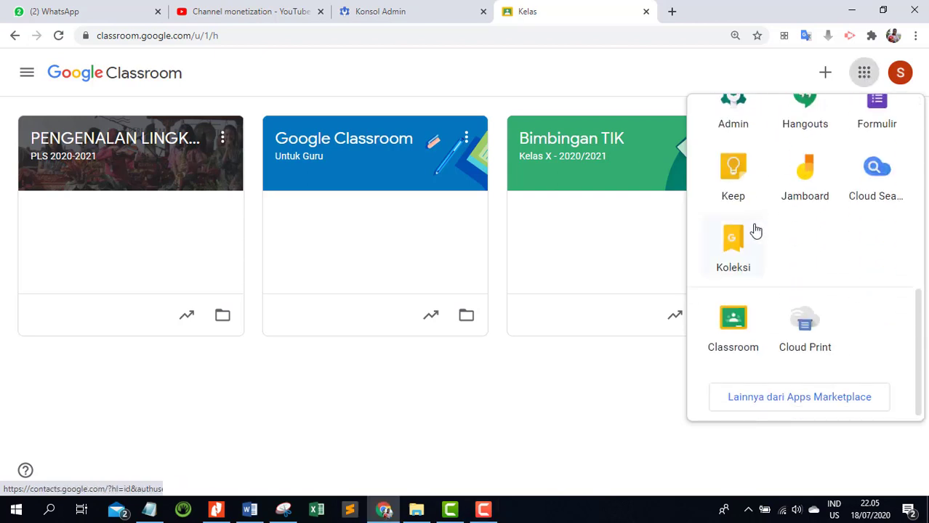
{"action": "left_click", "coordinate": [812, 189]}
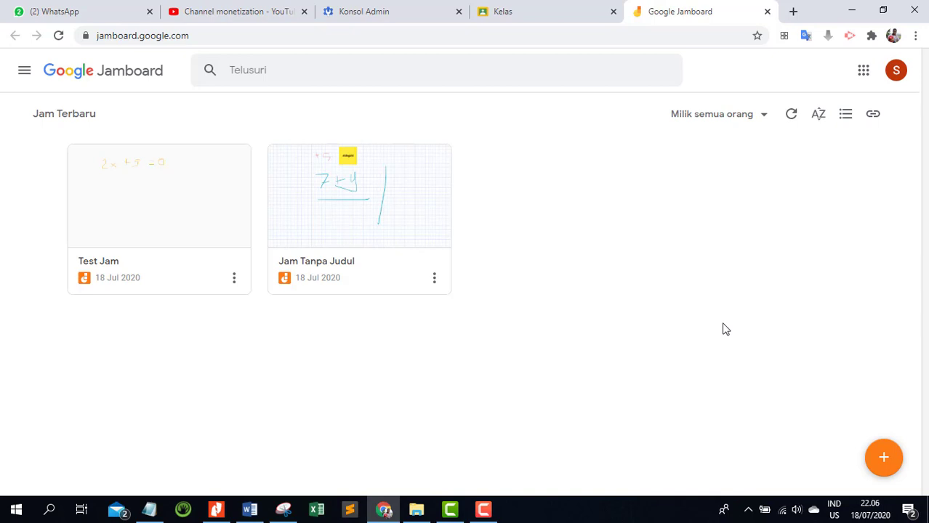
{"action": "left_click", "coordinate": [883, 460]}
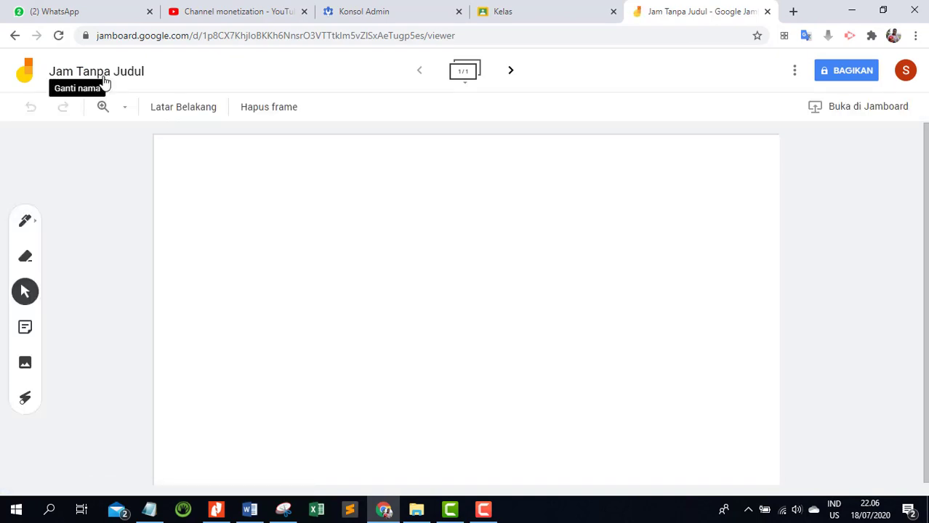
Rename the new jam as "Usaha" and close it to return to Google Classroom.
{"action": "left_click", "coordinate": [112, 76]}
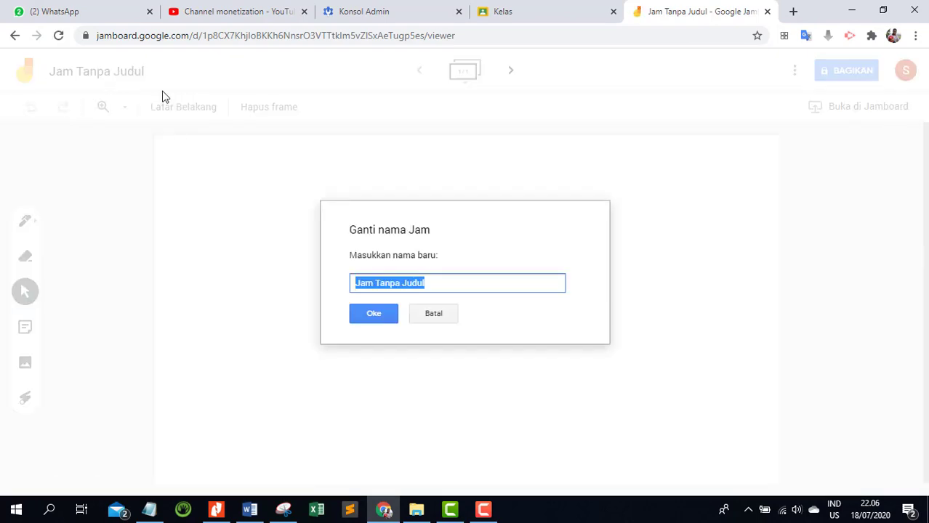
{"action": "left_click_drag", "start_coordinate": [492, 287], "coordinate": [260, 286]}
{"action": "type", "text": "Usaha"}
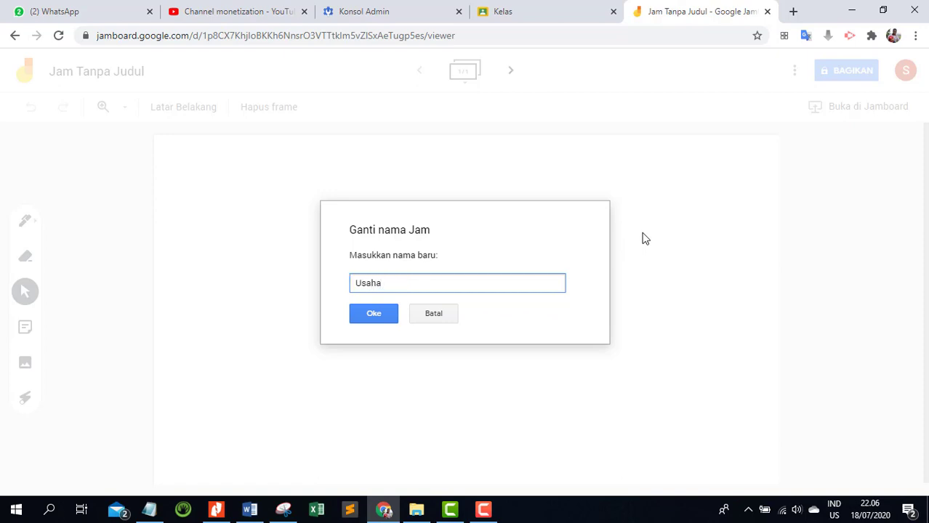
{"action": "left_click", "coordinate": [387, 314]}
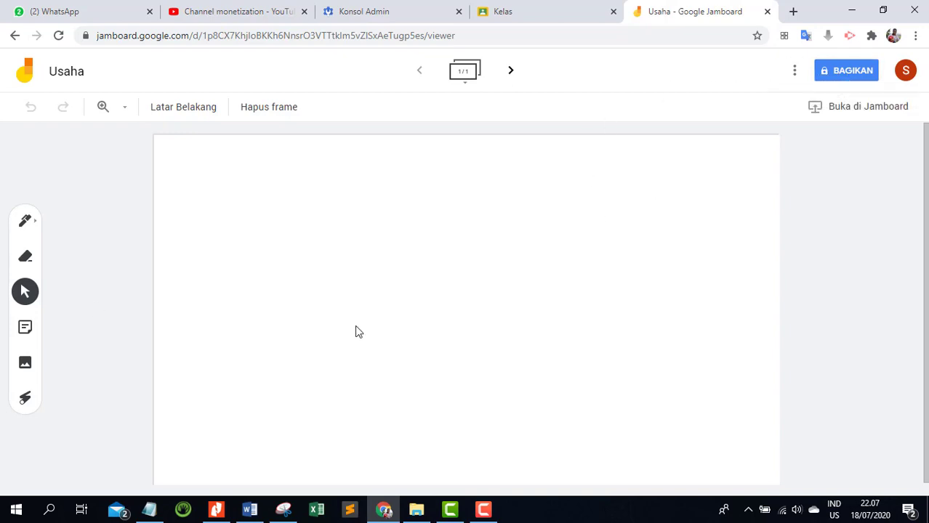
{"action": "left_click", "coordinate": [768, 12]}
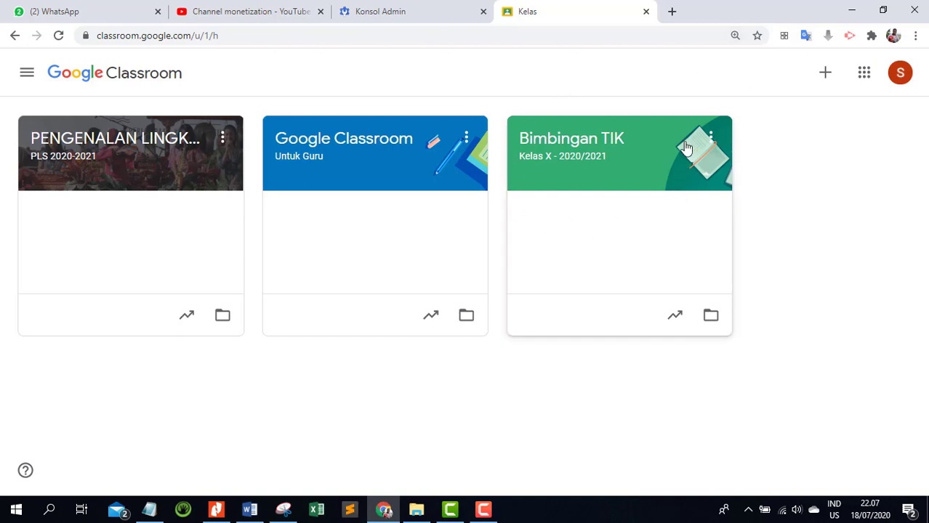
Start a new Materi post in the classwork of the Bimbingan TIK class.
{"action": "left_click", "coordinate": [592, 147]}
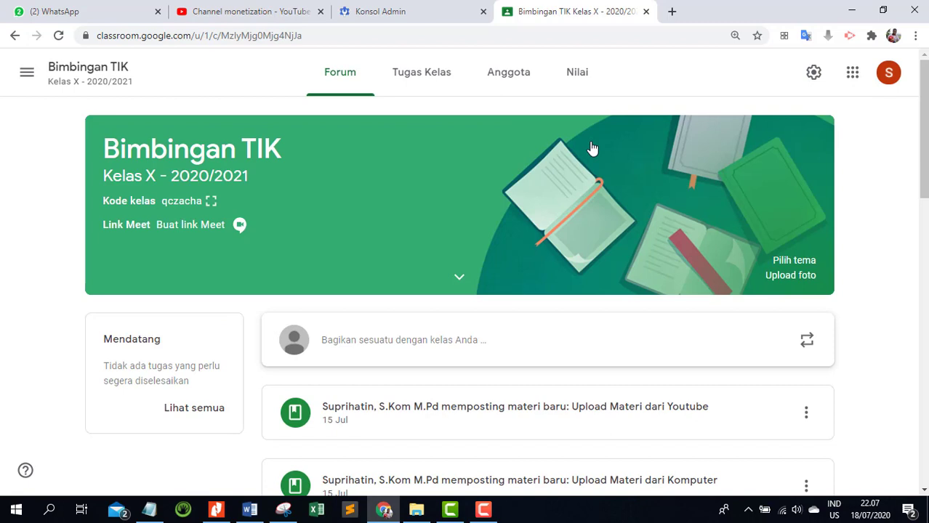
{"action": "left_click", "coordinate": [426, 81]}
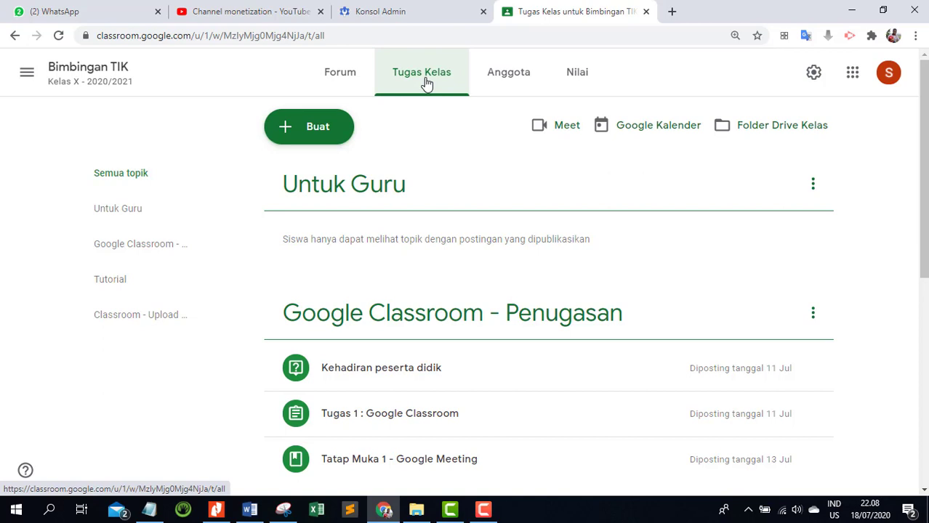
{"action": "left_click", "coordinate": [320, 136]}
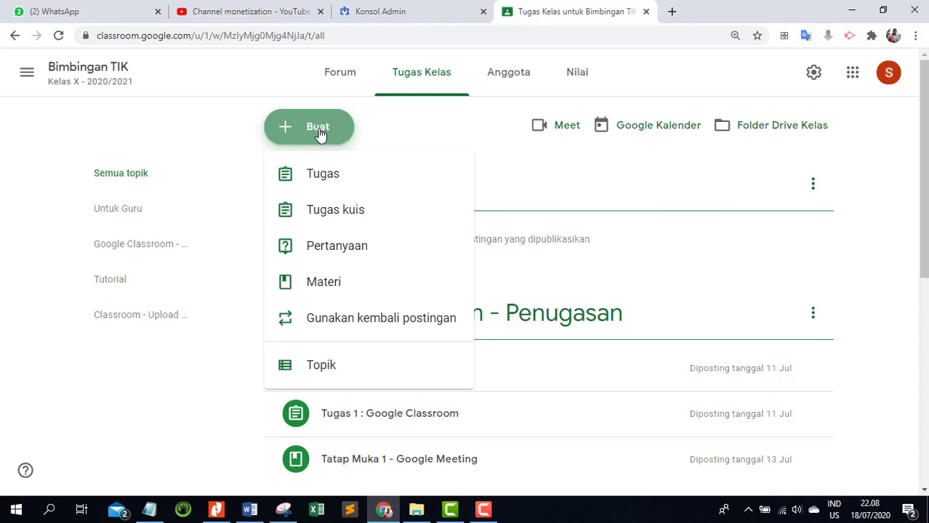
{"action": "left_click", "coordinate": [319, 285]}
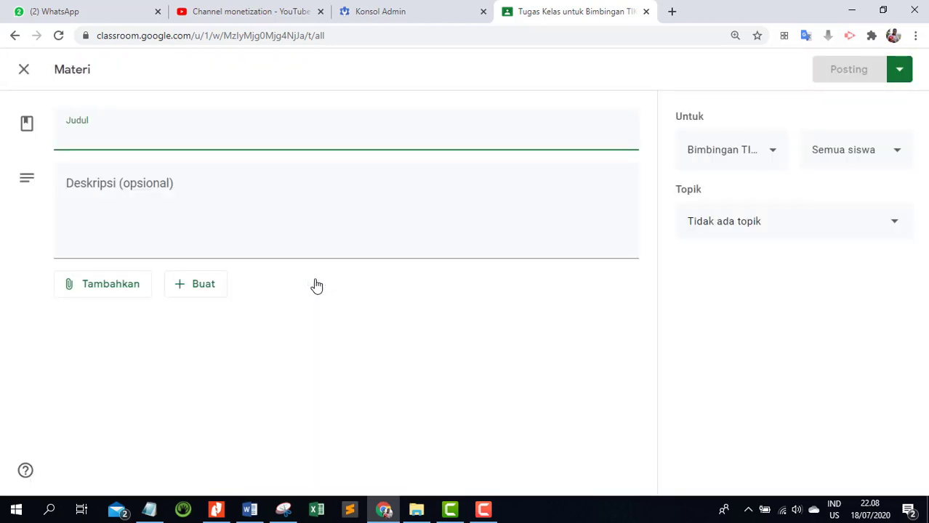
Title the material "Materi Usaha & Energi".
{"action": "type", "text": "Materi Us"}
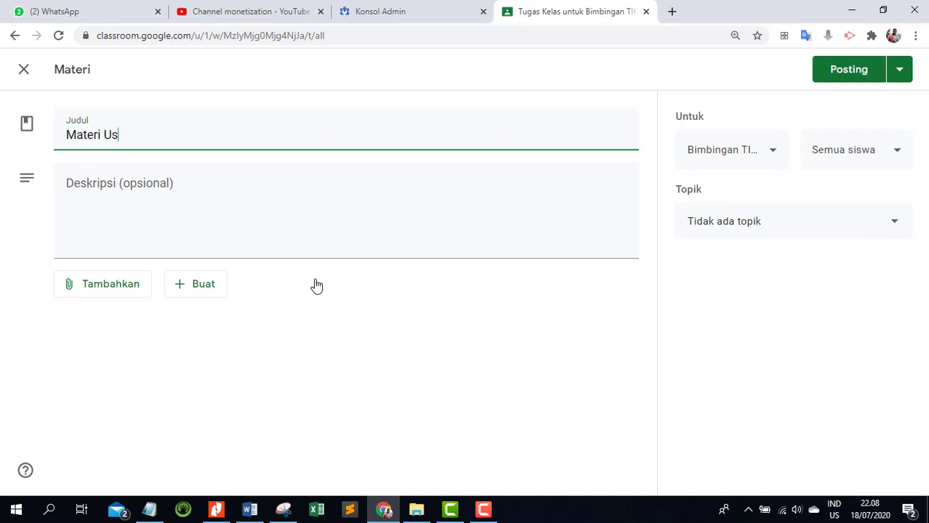
{"action": "type", "text": "aha & Energi"}
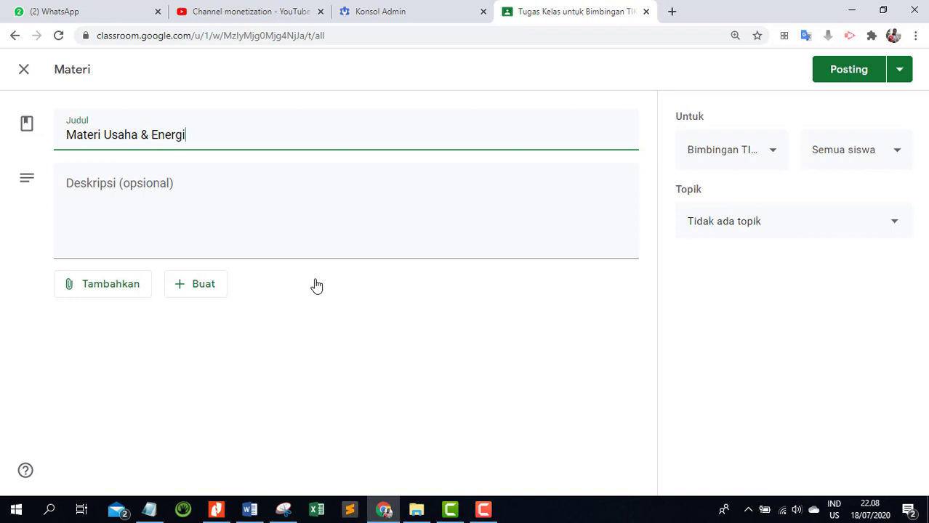
Enter the material's description "Pada materi ini akan dijelaskan beberapa konsep tentang: Usaha, Energi, Energi potensial dan Energi Kinetik.".
{"action": "left_click", "coordinate": [188, 186]}
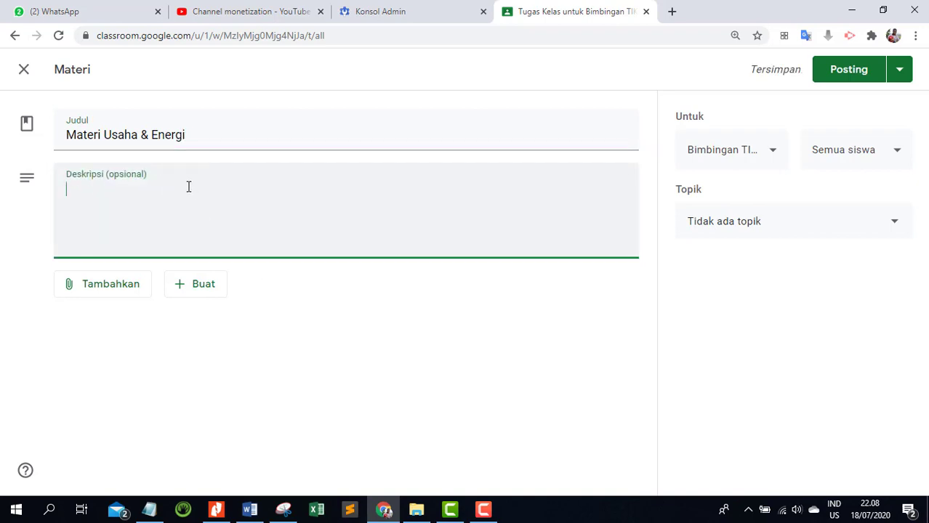
{"action": "type", "text": "Pada materi ini "}
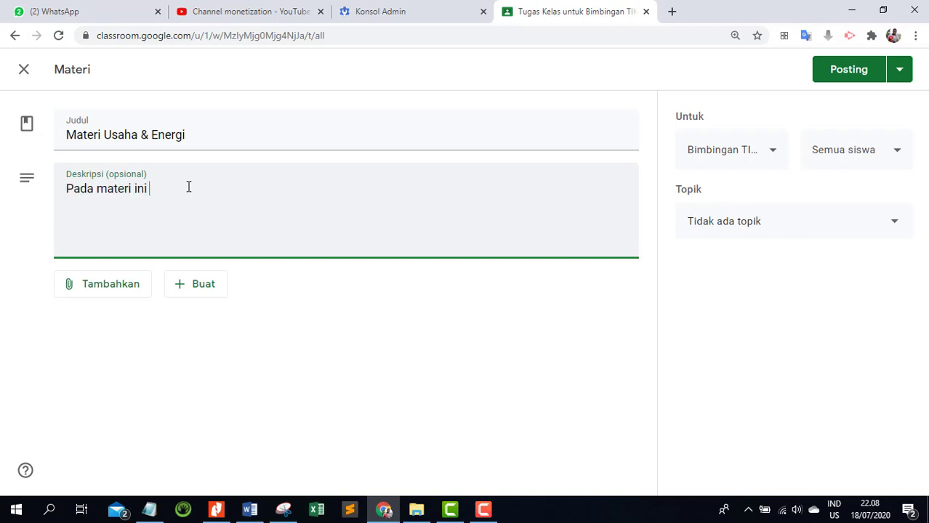
{"action": "type", "text": "akan dijelaskan be"}
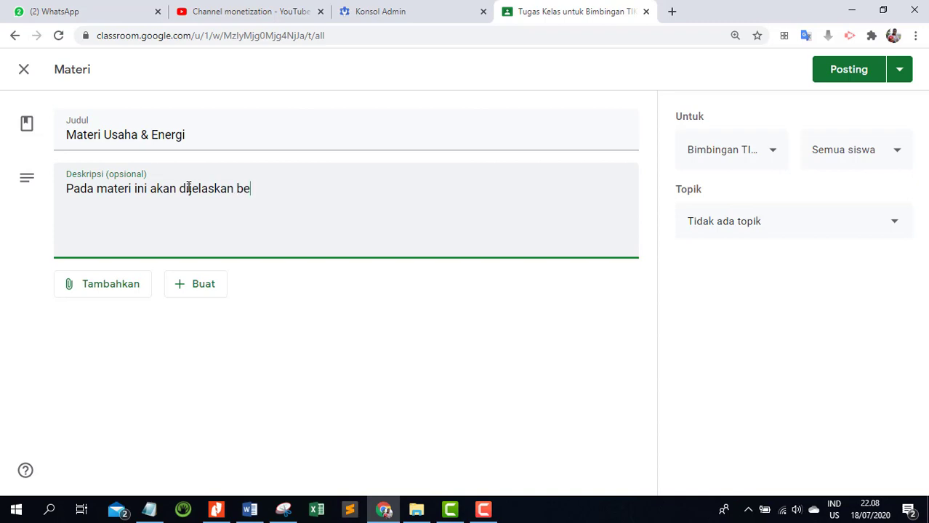
{"action": "type", "text": "berapa konsep tentang"}
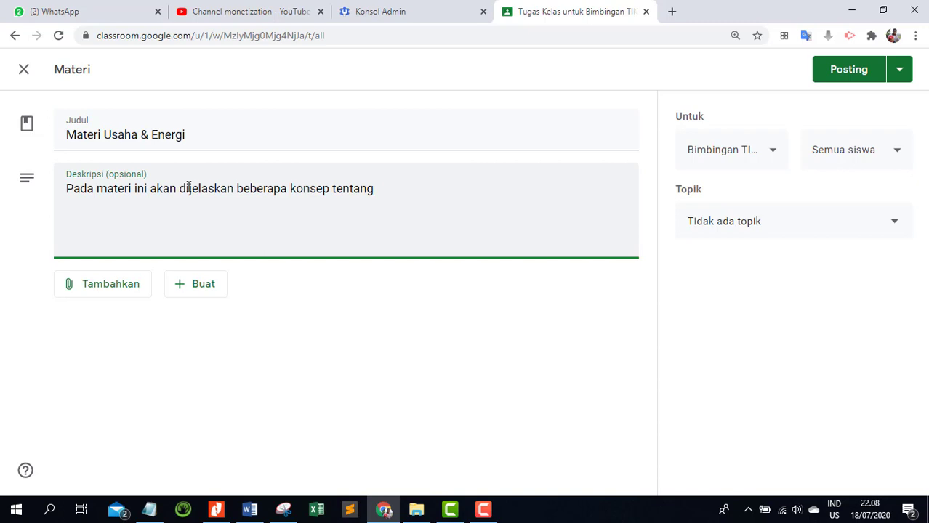
{"action": "type", "text": ": Usaha, Energi"}
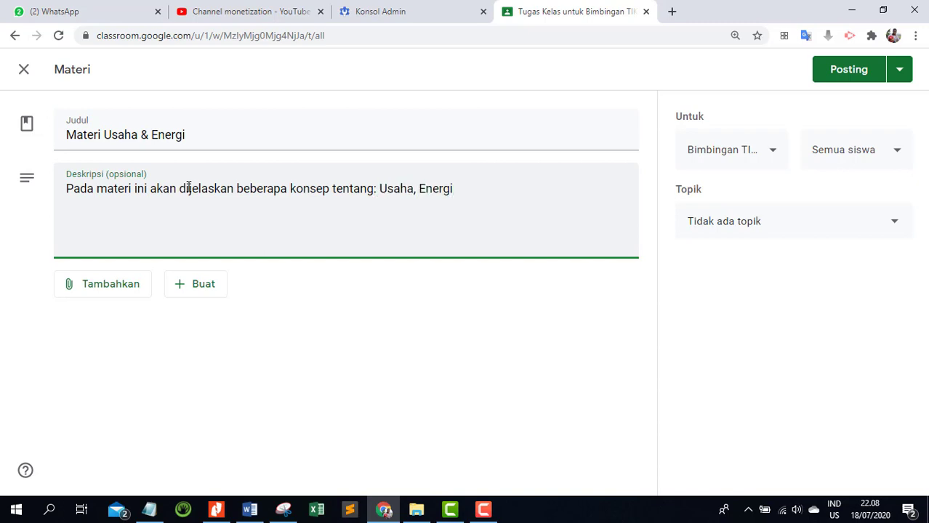
{"action": "type", "text": ", Energi potensia"}
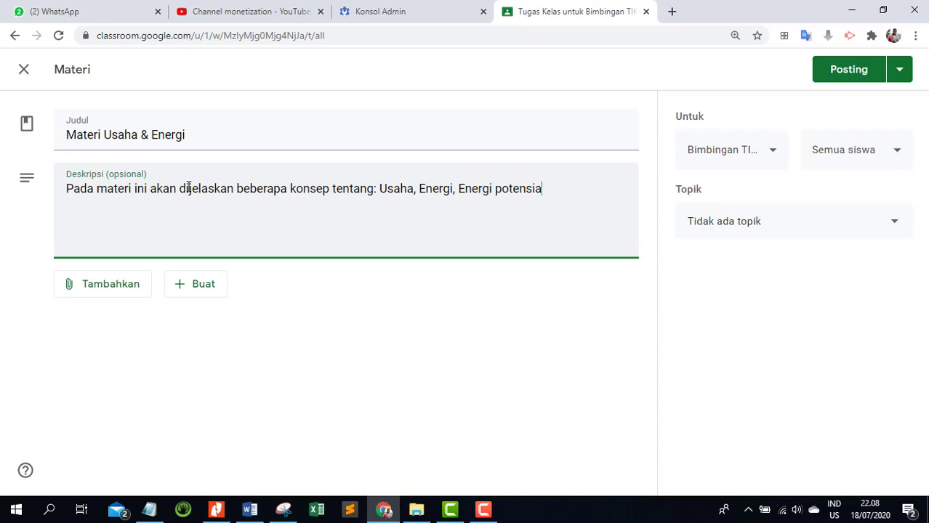
{"action": "type", "text": "l dan Energi ki"}
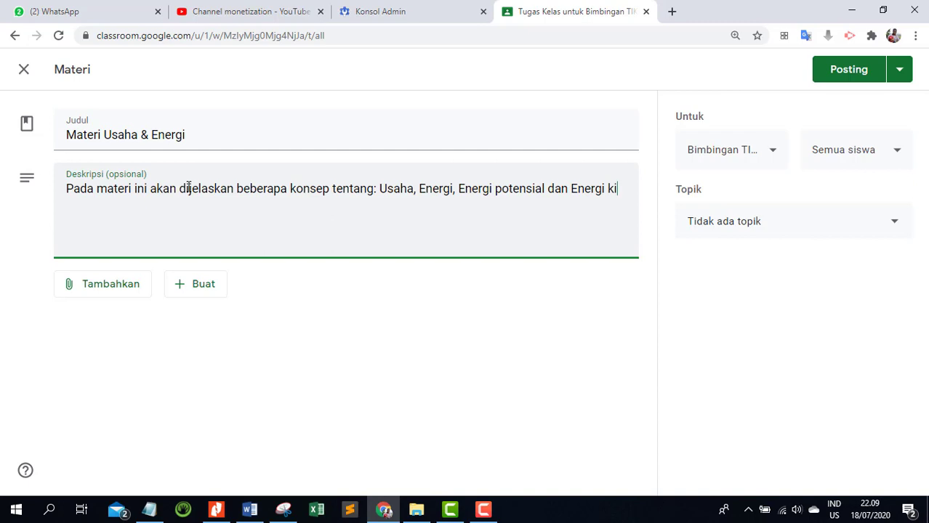
{"action": "key", "text": "BackSpace"}
{"action": "key", "text": "BackSpace"}
{"action": "type", "text": "Kinetik."}
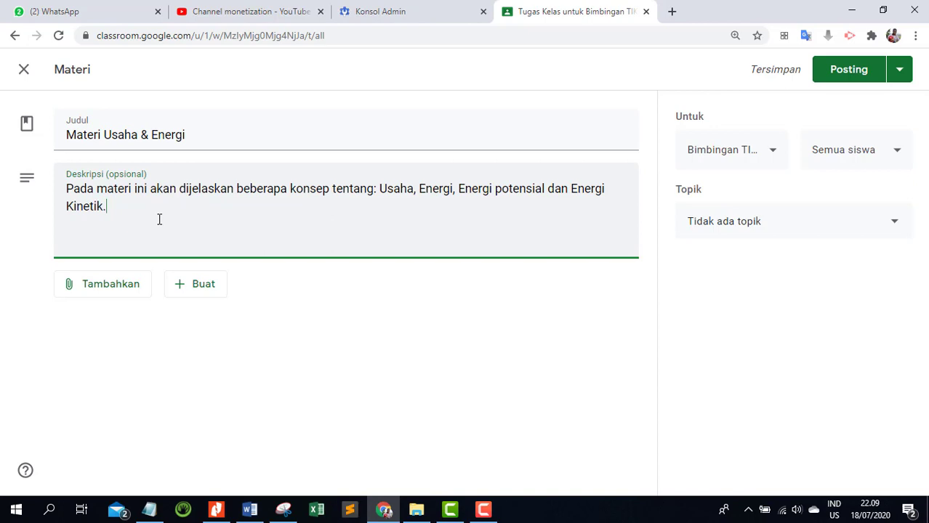
Attach the recent Jamboard file "Usaha" from Google Drive to the material.
{"action": "left_click", "coordinate": [125, 288]}
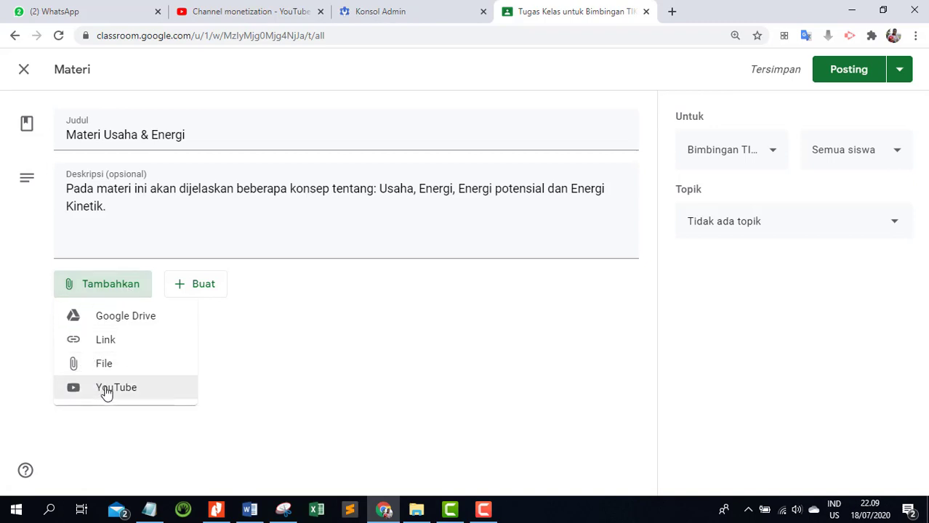
{"action": "left_click", "coordinate": [150, 326]}
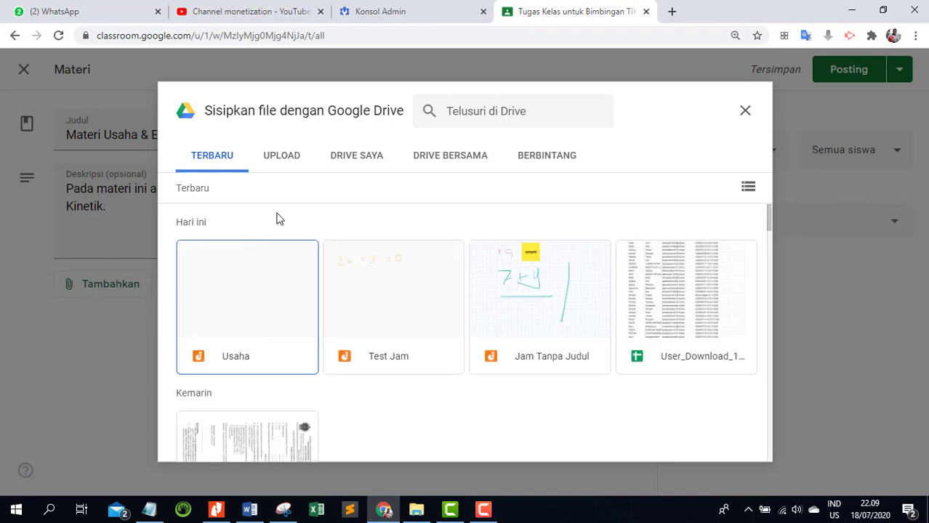
{"action": "left_click", "coordinate": [205, 158]}
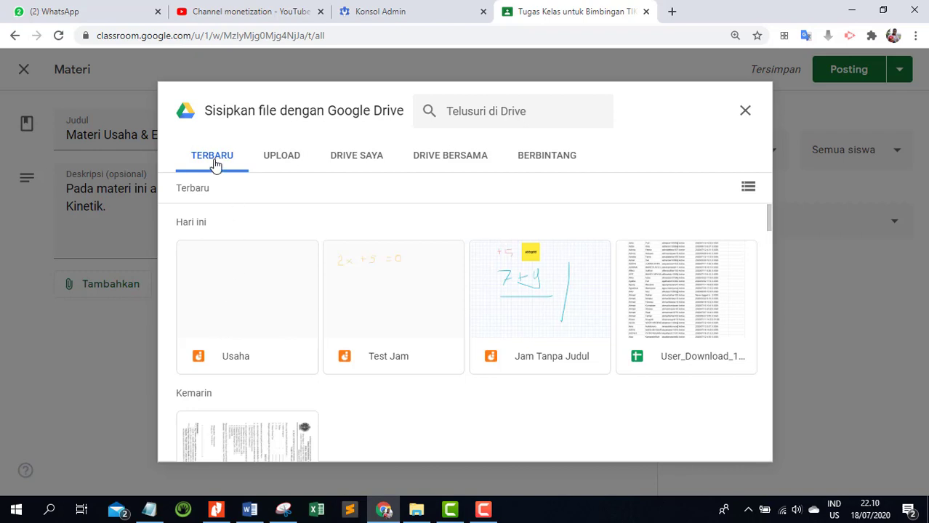
{"action": "left_click", "coordinate": [350, 166]}
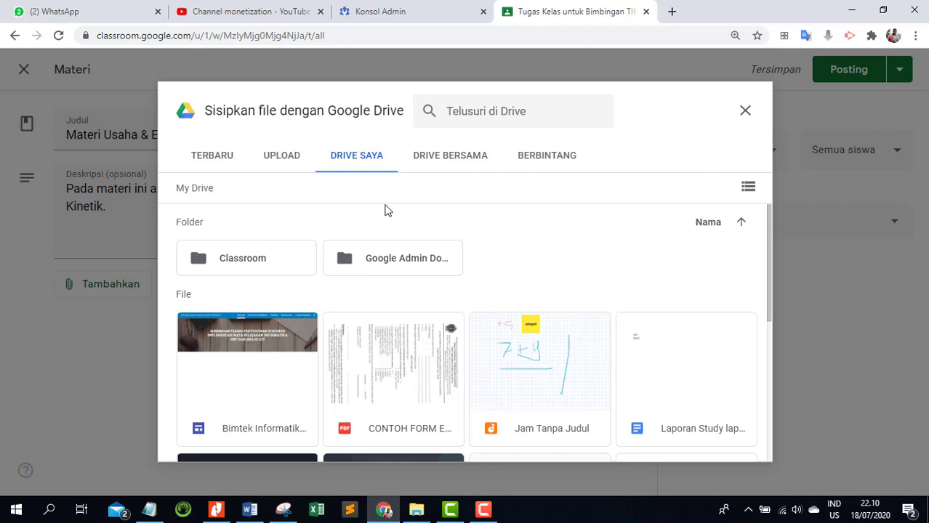
{"action": "left_click", "coordinate": [226, 157]}
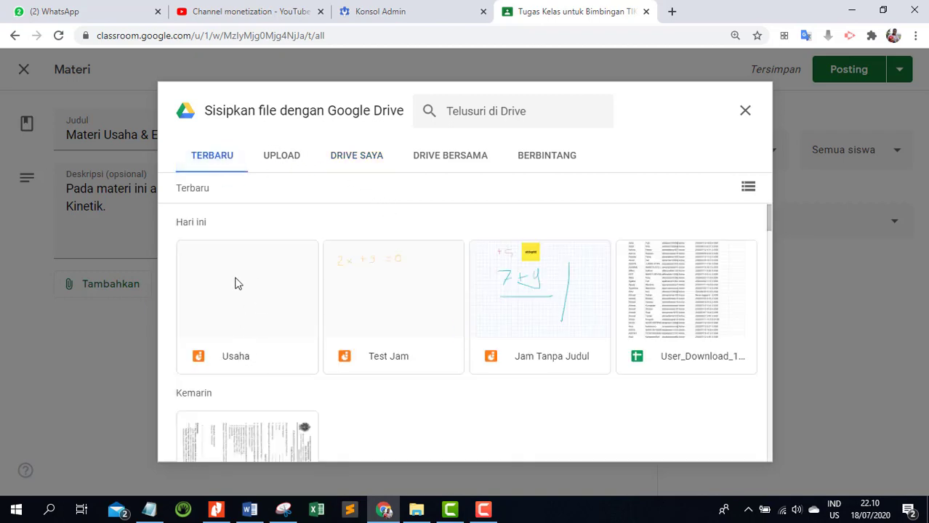
{"action": "left_click", "coordinate": [237, 318]}
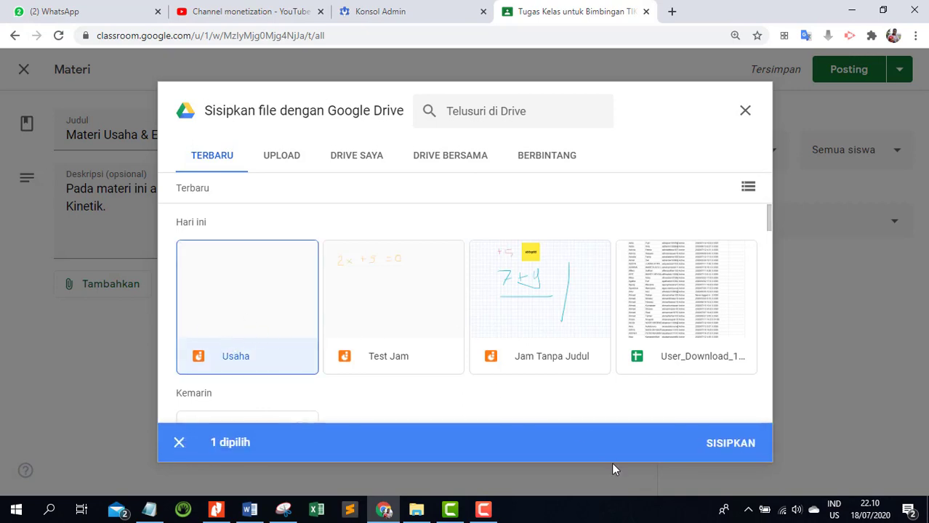
{"action": "left_click", "coordinate": [730, 443]}
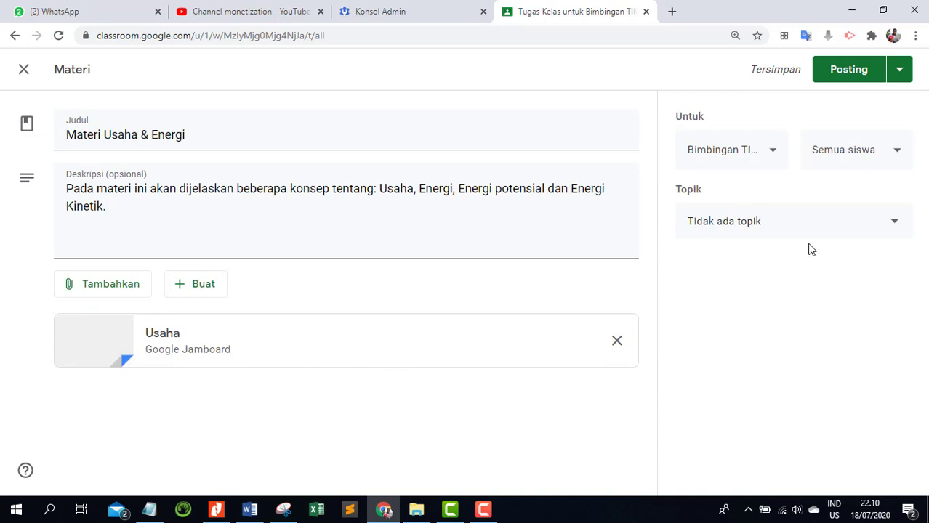
Assign the material to the topic "Untuk Guru" and post it to the class immediately.
{"action": "left_click", "coordinate": [832, 230]}
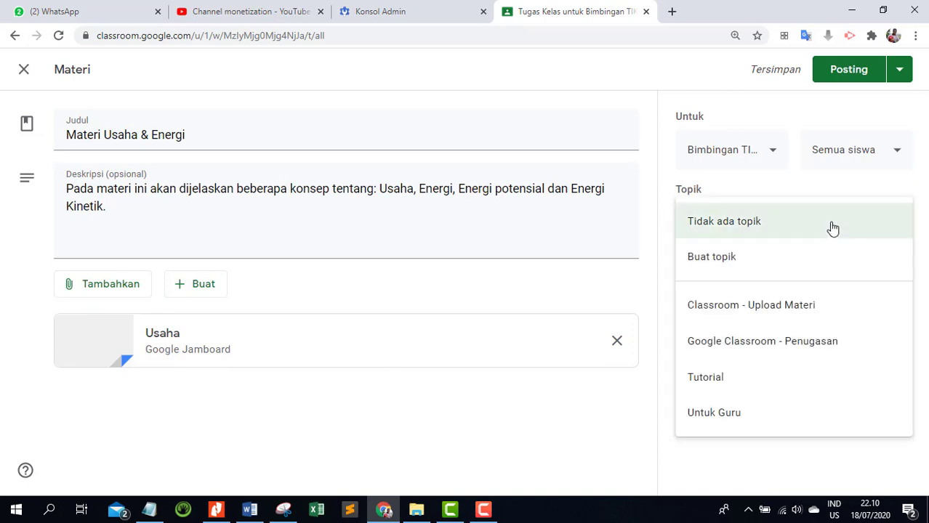
{"action": "left_click", "coordinate": [749, 427]}
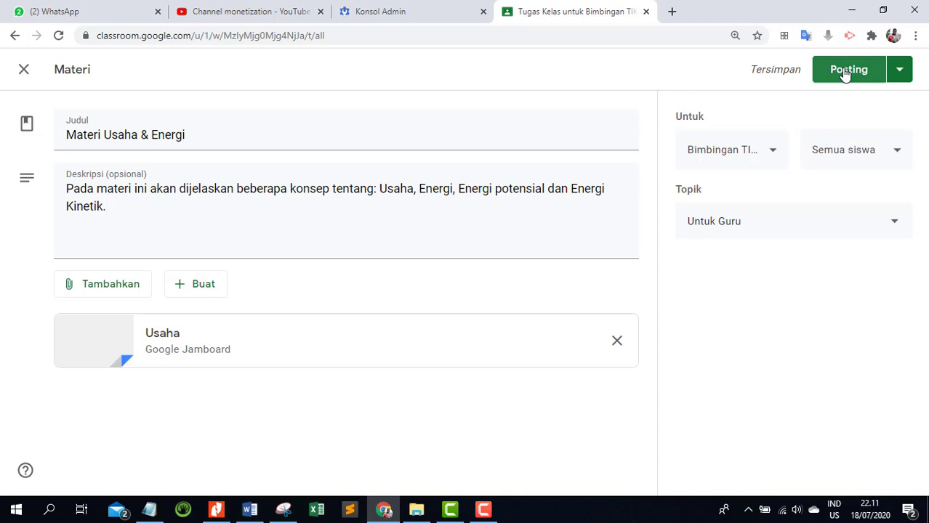
{"action": "left_click", "coordinate": [899, 73]}
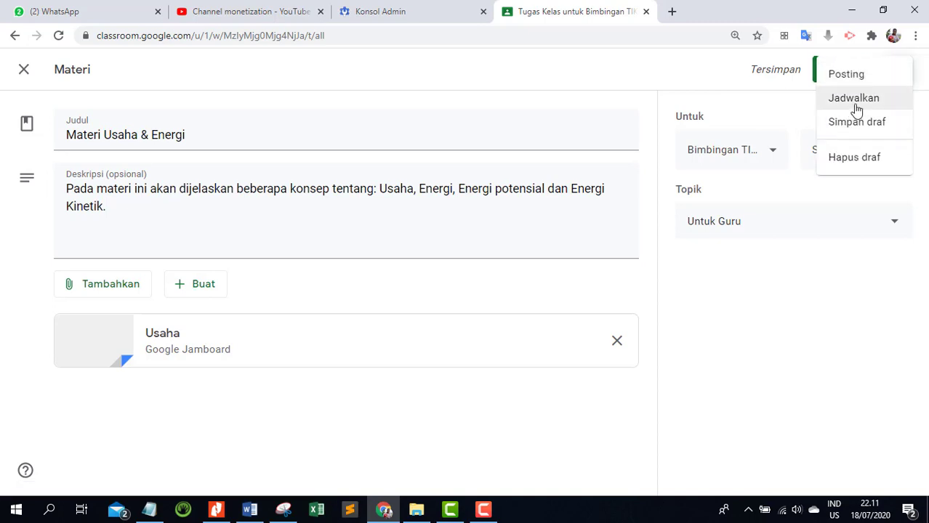
{"action": "left_click", "coordinate": [748, 343]}
{"action": "left_click", "coordinate": [852, 77]}
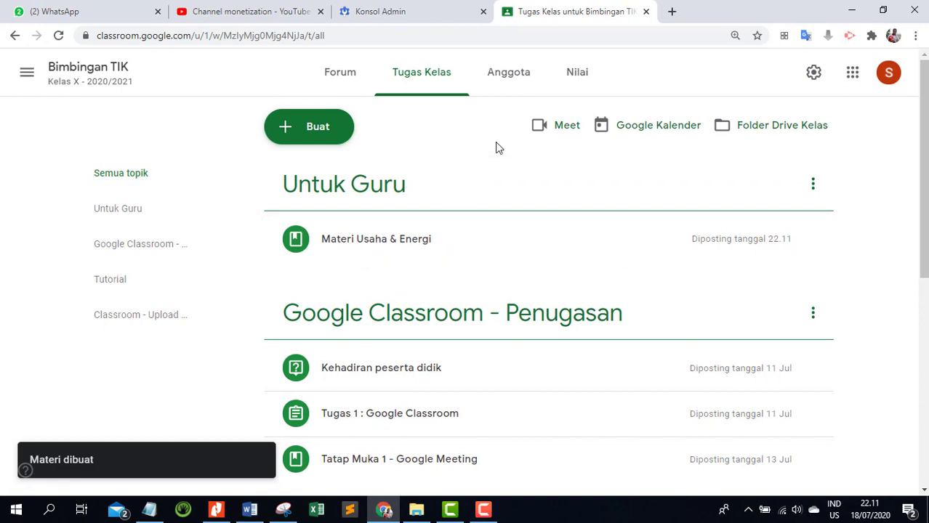
Expand the posted "Materi Usaha & Energi" and open its attached "Usaha" jam.
{"action": "left_click", "coordinate": [389, 247]}
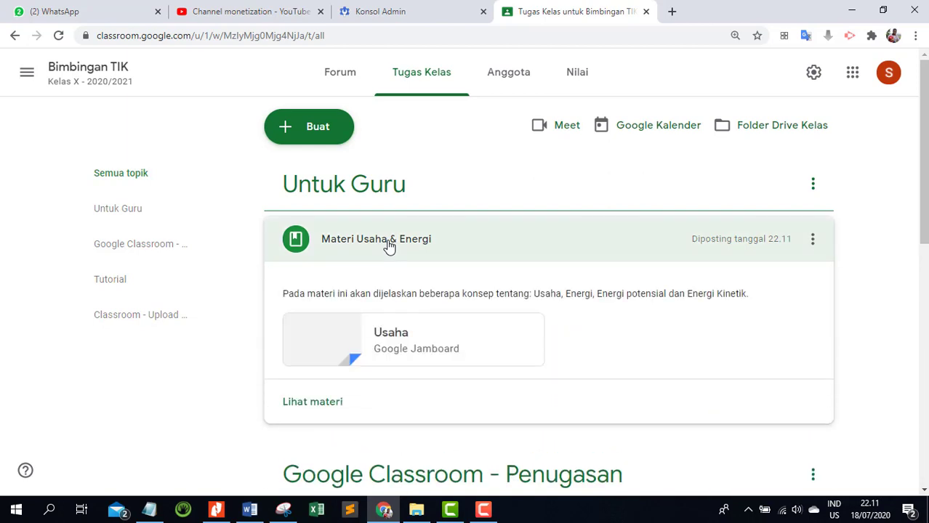
{"action": "left_click", "coordinate": [315, 357]}
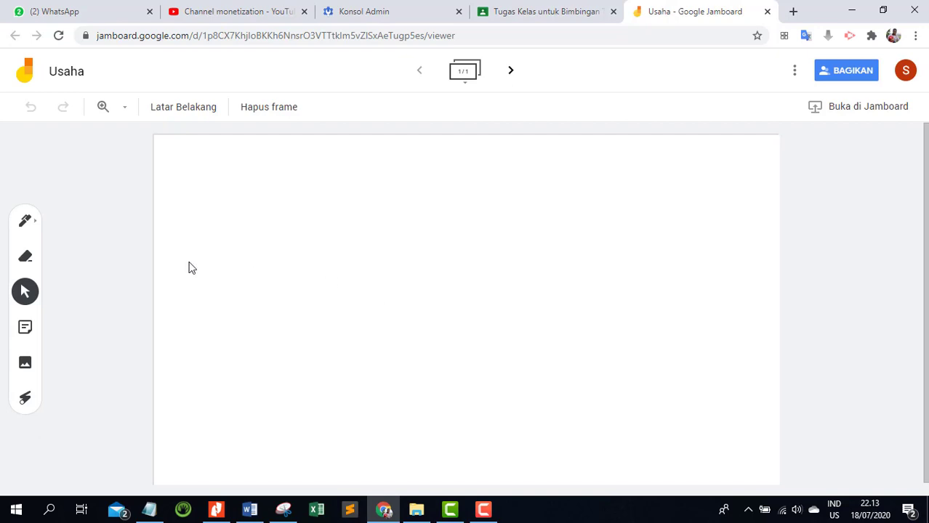
Insert the image 1.PNG from the device's Gambar > USAHA folder into the first frame.
{"action": "left_click", "coordinate": [23, 367]}
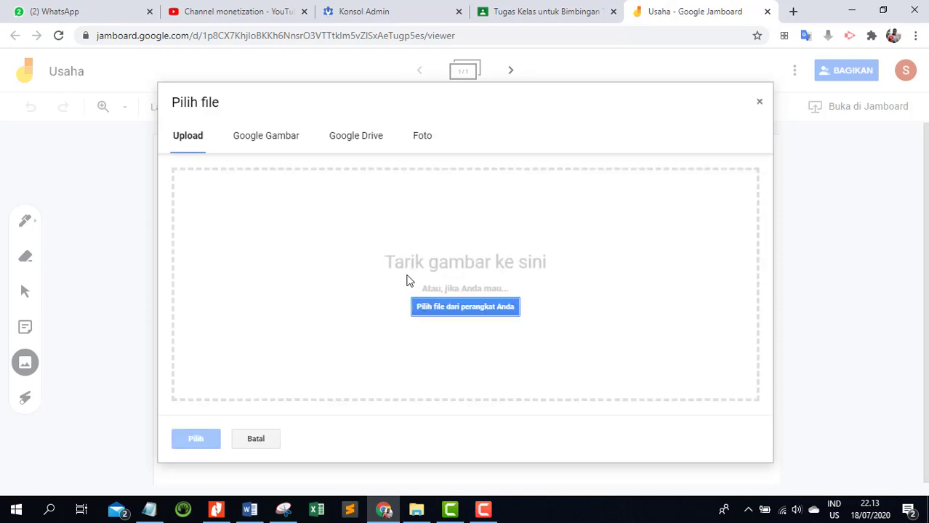
{"action": "left_click", "coordinate": [476, 311]}
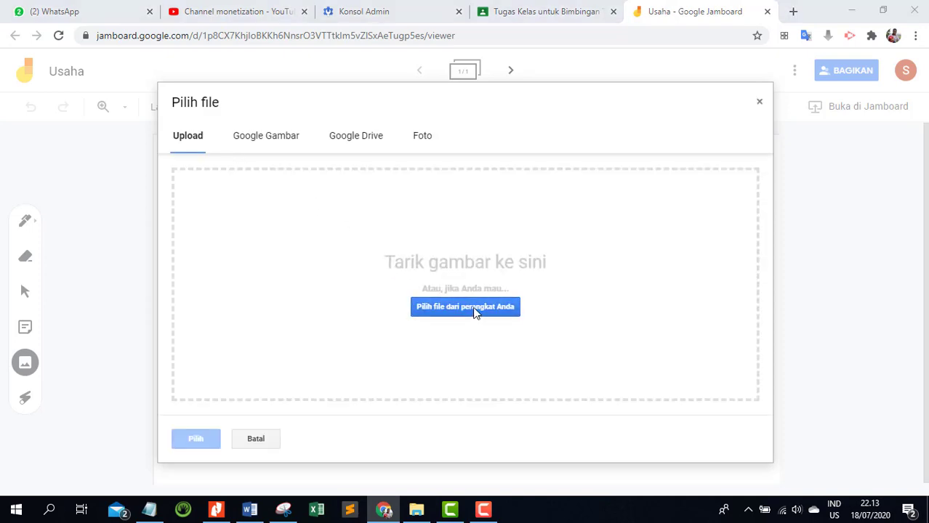
{"action": "left_click", "coordinate": [71, 165]}
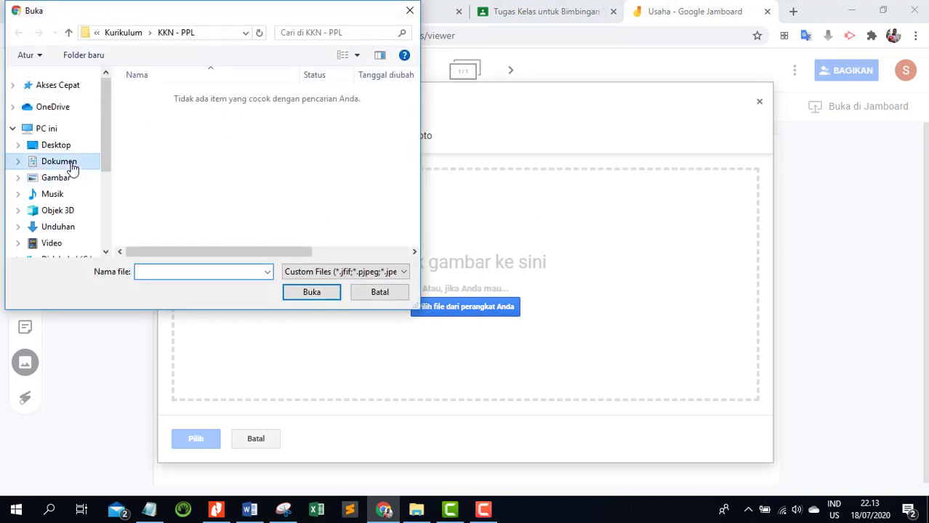
{"action": "left_click", "coordinate": [57, 180]}
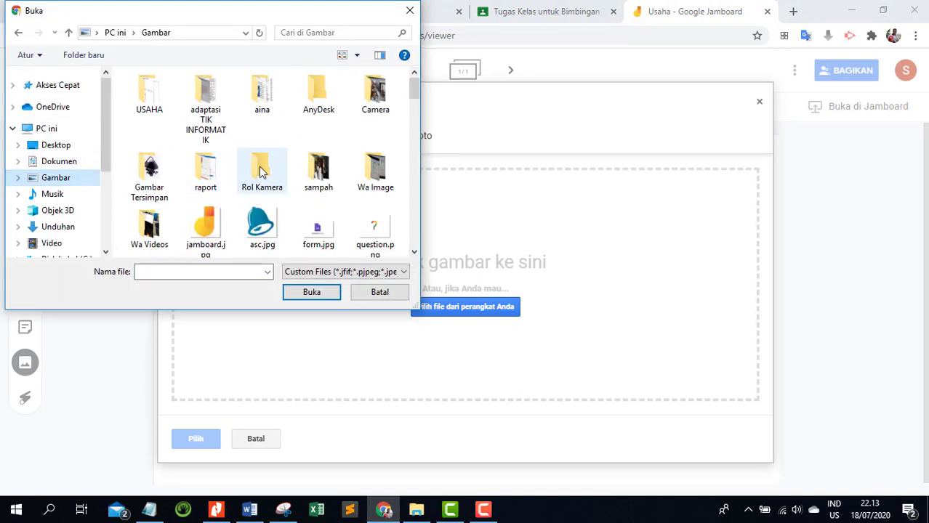
{"action": "double_click", "coordinate": [146, 101]}
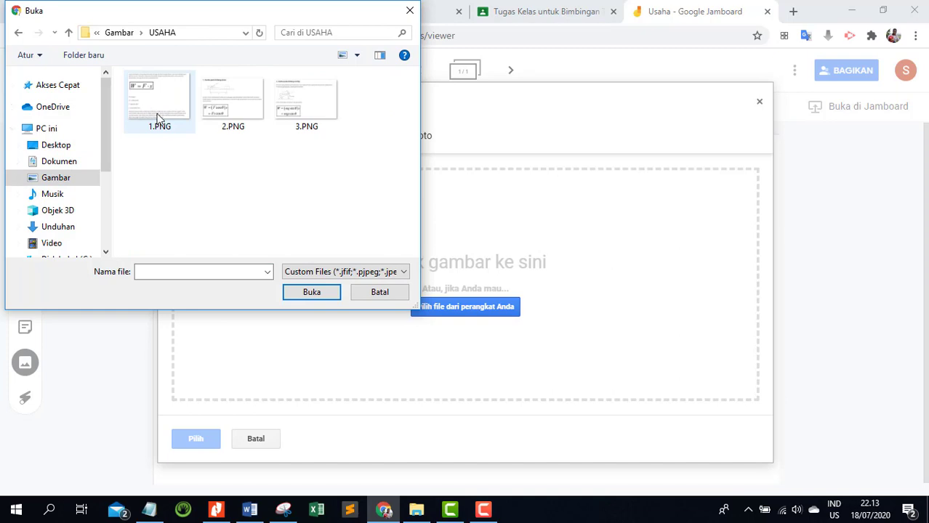
{"action": "double_click", "coordinate": [158, 118]}
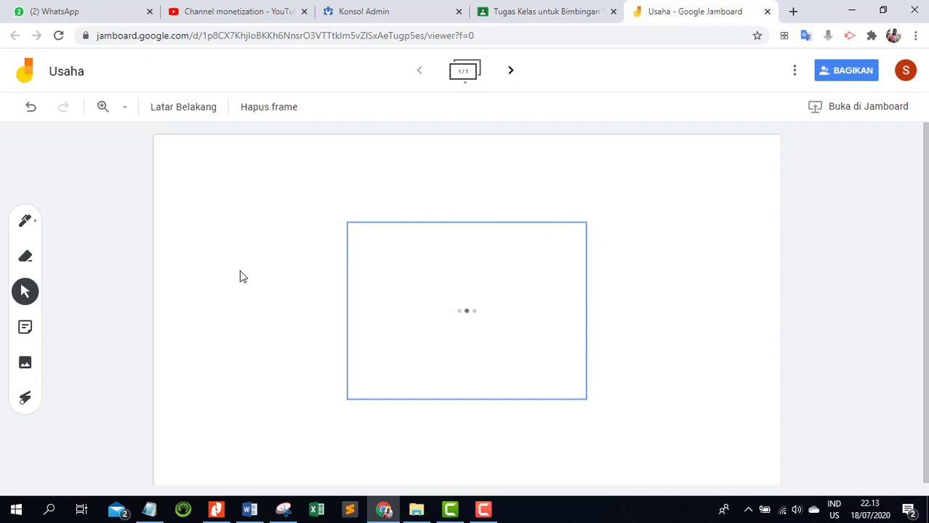
Enlarge the inserted formula image to fill most of the first frame and position it near the middle.
{"action": "left_click_drag", "start_coordinate": [501, 325], "coordinate": [400, 285]}
{"action": "left_click_drag", "start_coordinate": [485, 359], "coordinate": [692, 477]}
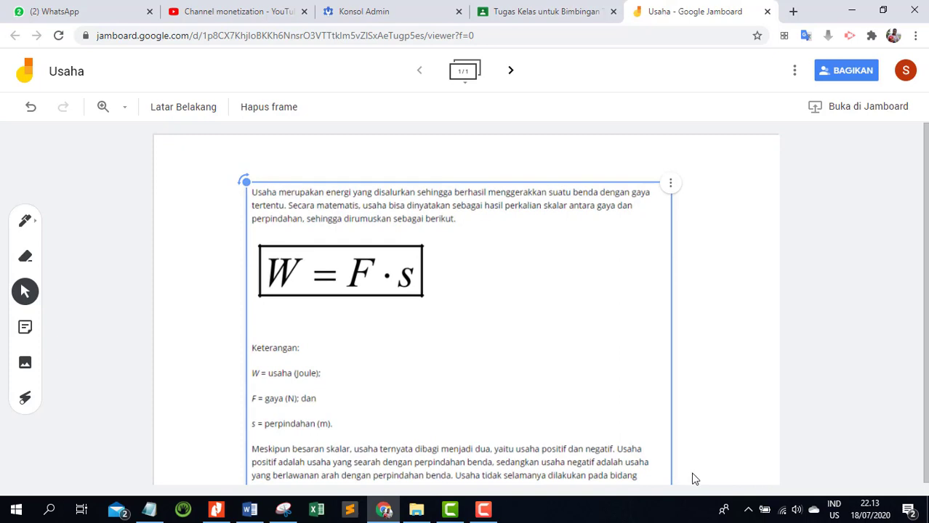
{"action": "left_click_drag", "start_coordinate": [637, 350], "coordinate": [659, 367]}
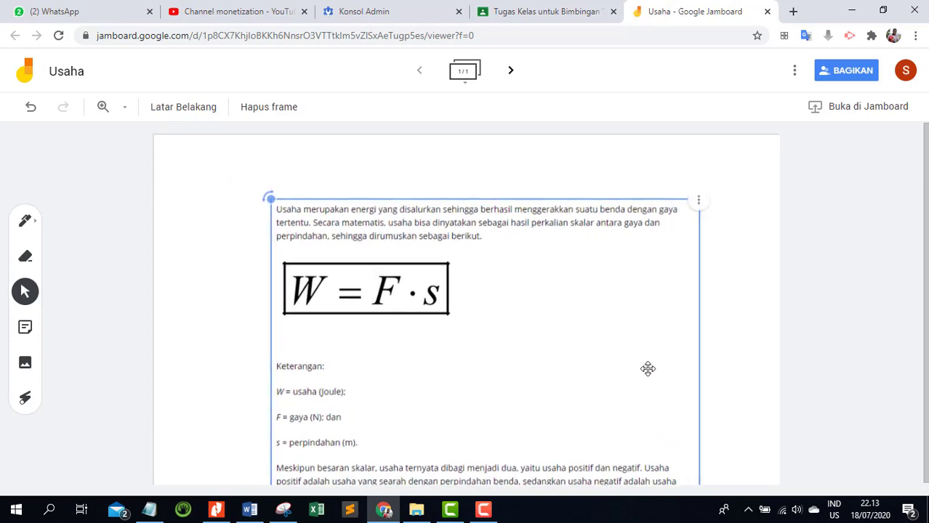
{"action": "left_click", "coordinate": [753, 295]}
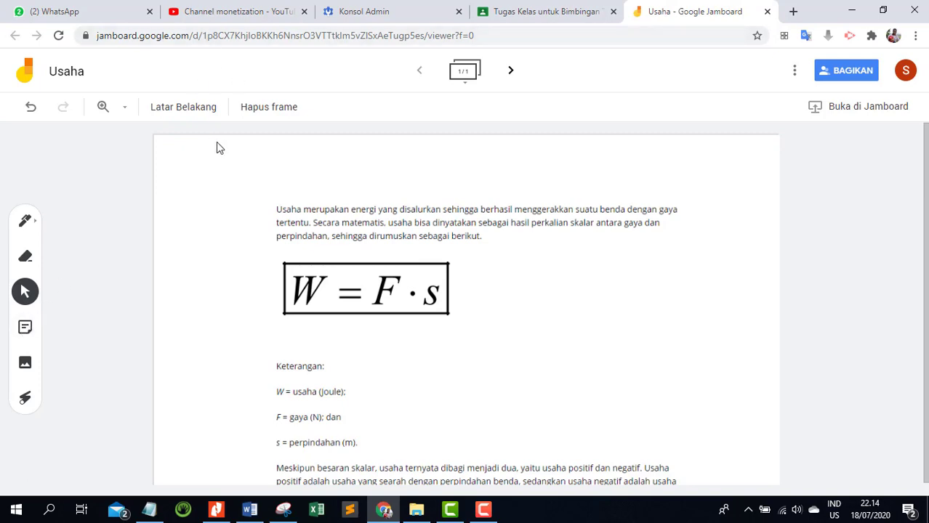
Add a green sticky note reading "PENGERTIAN USAHA" to the first frame, without adding a second note.
{"action": "left_click", "coordinate": [24, 333]}
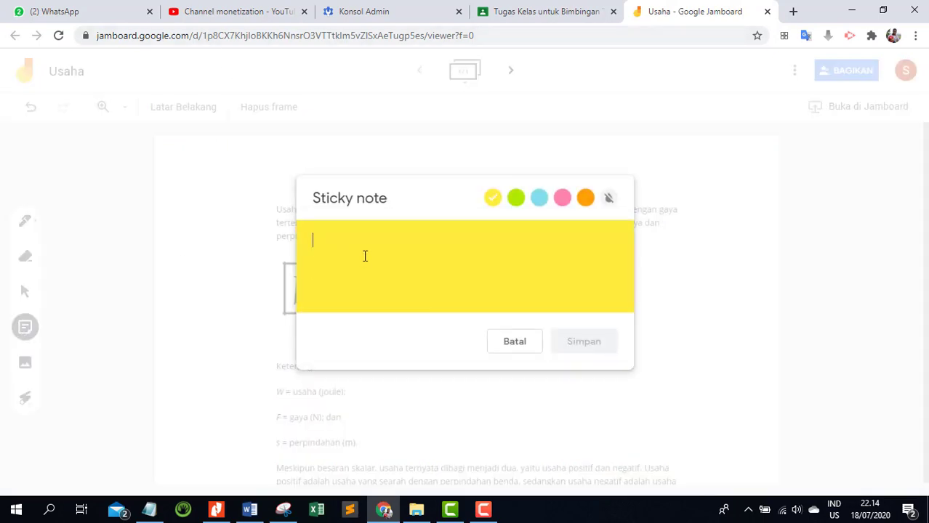
{"action": "type", "text": "PENGERTIAN USAHA"}
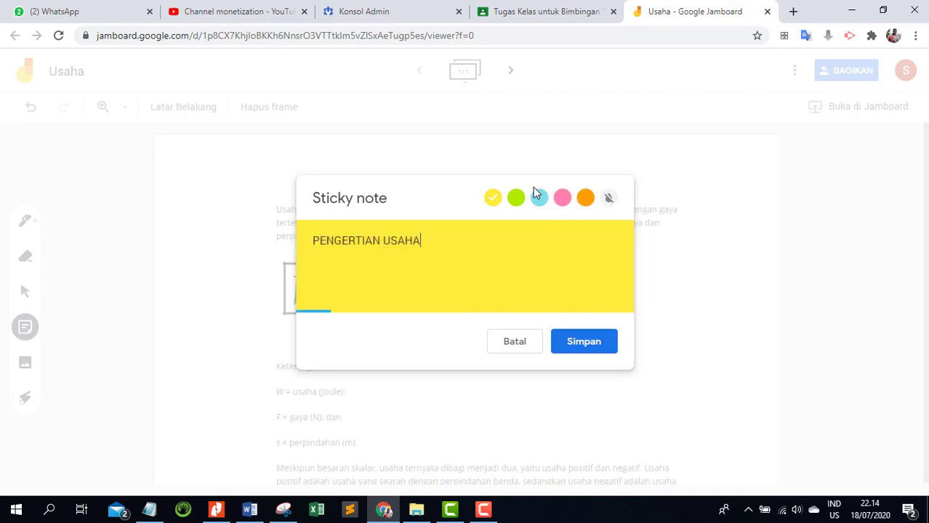
{"action": "left_click", "coordinate": [516, 197]}
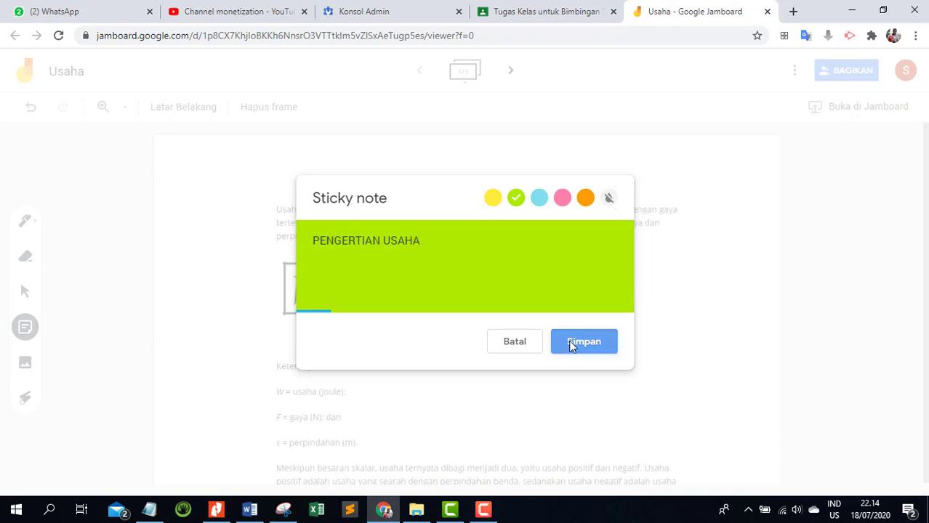
{"action": "left_click", "coordinate": [571, 345]}
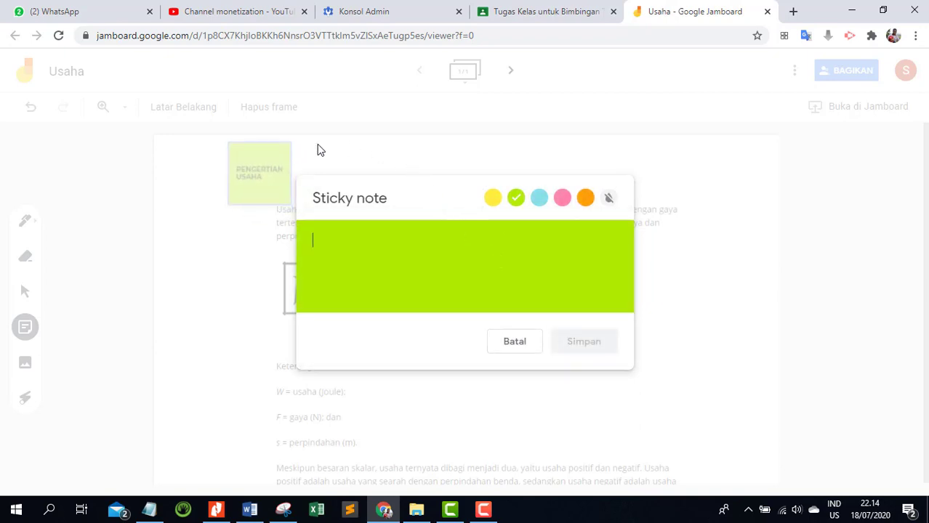
{"action": "left_click", "coordinate": [514, 343]}
Enlarge the green sticky note, tilt it counterclockwise and place it in the frame's upper-right corner.
{"action": "left_click", "coordinate": [286, 182]}
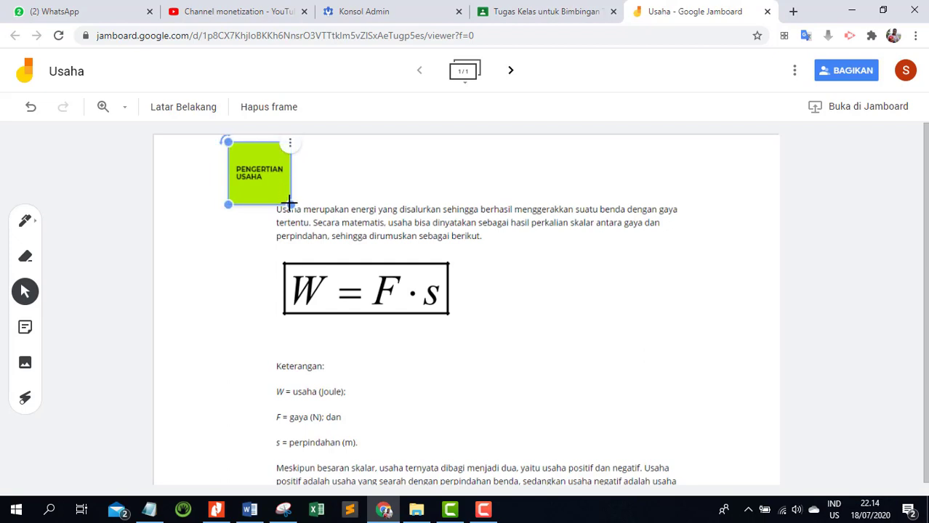
{"action": "left_click_drag", "start_coordinate": [291, 205], "coordinate": [350, 264]}
{"action": "left_click_drag", "start_coordinate": [421, 210], "coordinate": [311, 209]}
{"action": "left_click_drag", "start_coordinate": [224, 140], "coordinate": [215, 160]}
{"action": "left_click_drag", "start_coordinate": [279, 165], "coordinate": [733, 193]}
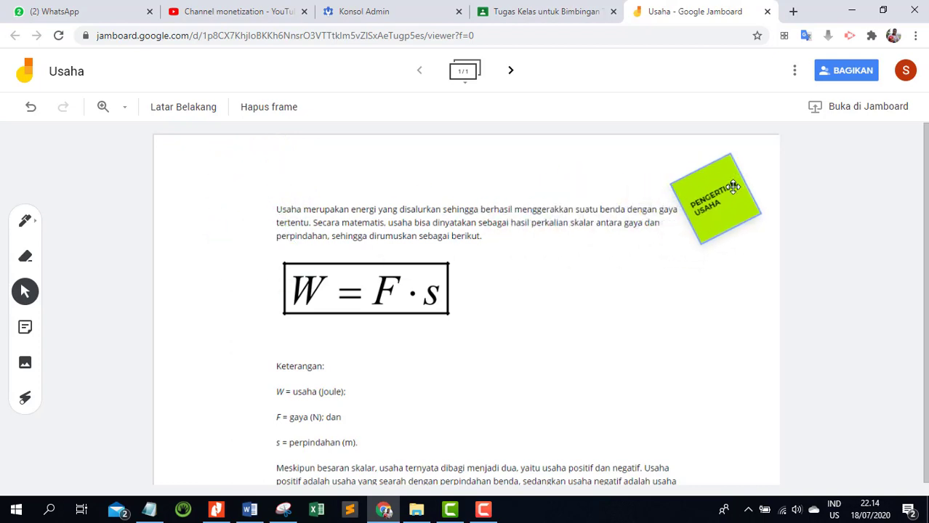
{"action": "left_click", "coordinate": [703, 339]}
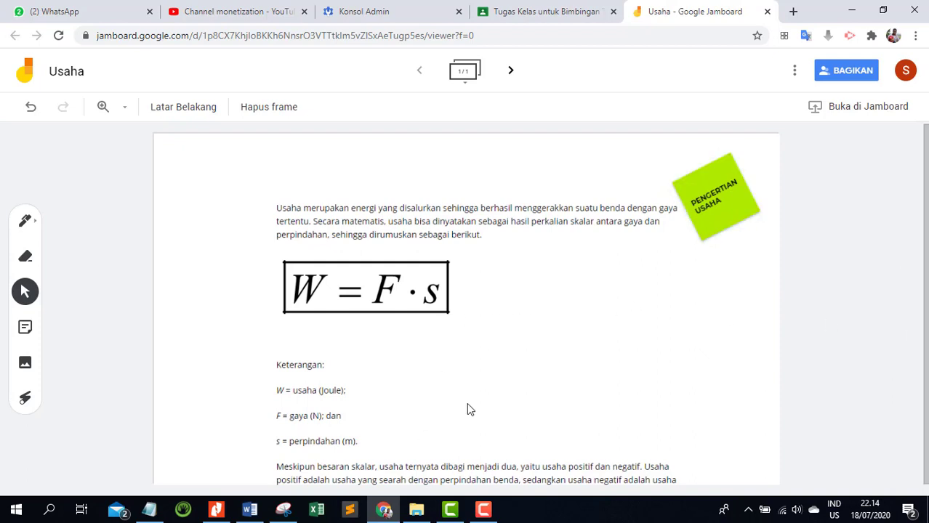
Draw a freehand pen arrow from the blank area beside the formula down to the "Keterangan" list.
{"action": "left_click", "coordinate": [26, 222]}
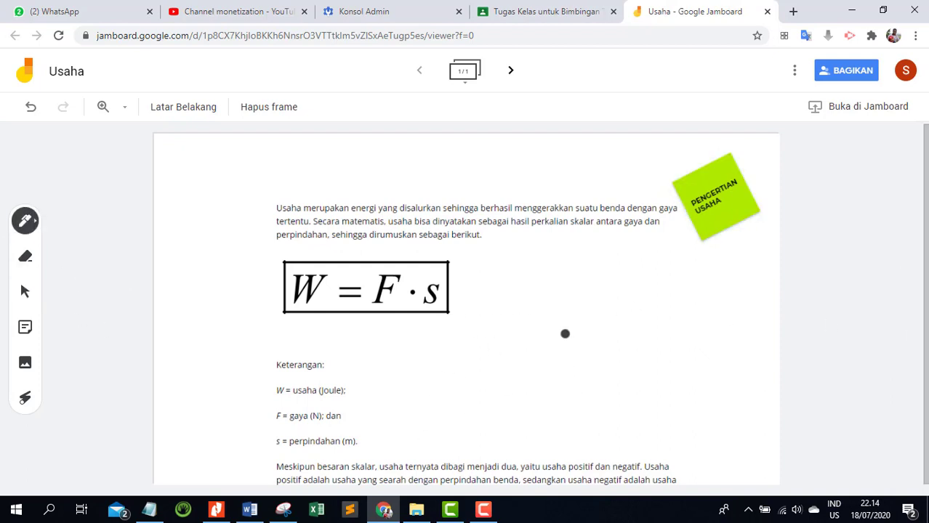
{"action": "mouse_move", "coordinate": [589, 298]}
{"action": "left_mouse_down"}
{"action": "mouse_move", "coordinate": [376, 369]}
{"action": "mouse_move", "coordinate": [409, 370]}
{"action": "left_mouse_up"}
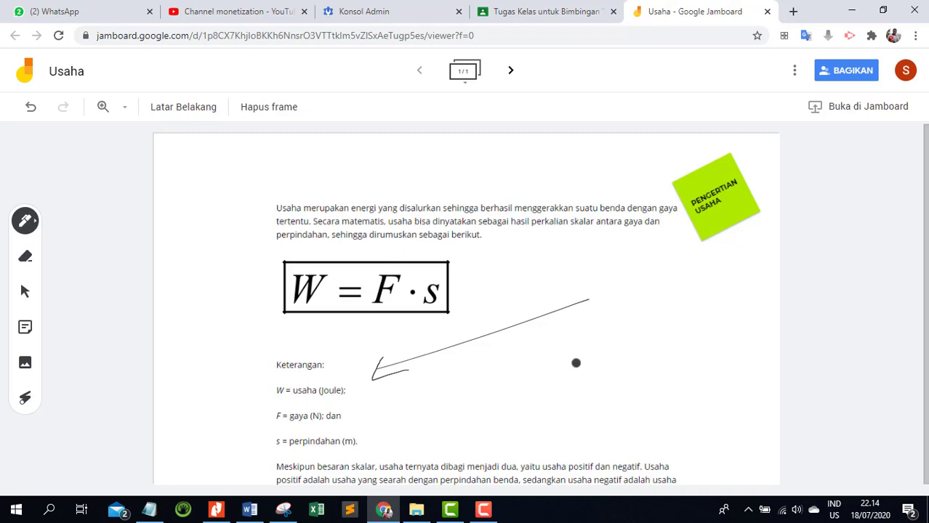
Create a second frame and give it the dark blue background.
{"action": "left_click", "coordinate": [510, 72]}
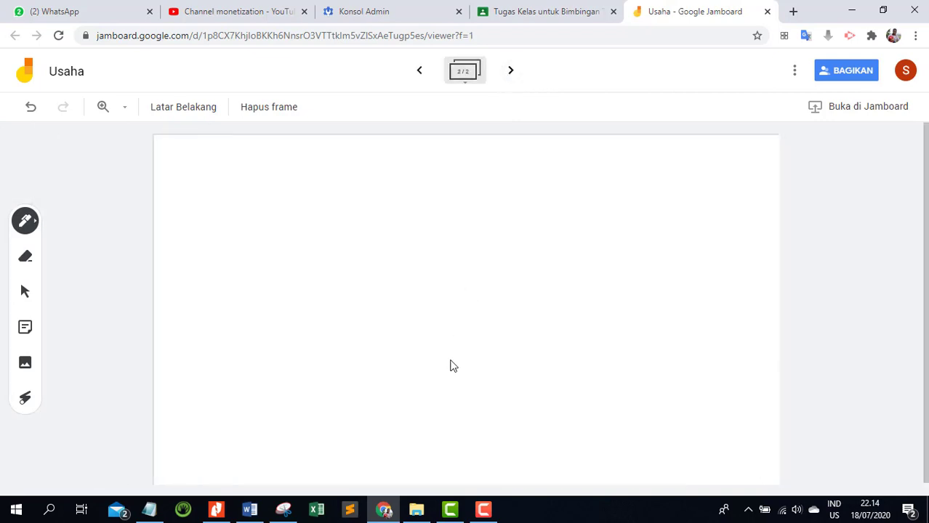
{"action": "left_click", "coordinate": [190, 113]}
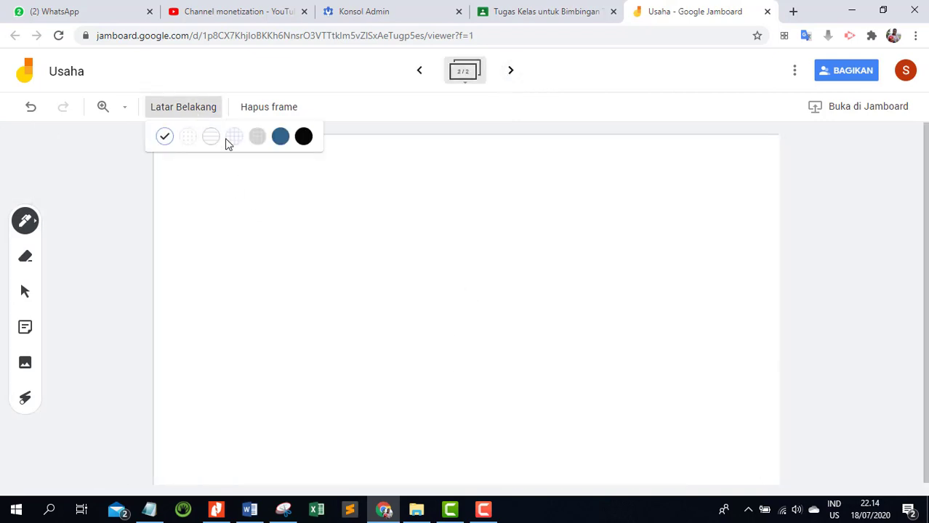
{"action": "left_click", "coordinate": [280, 136]}
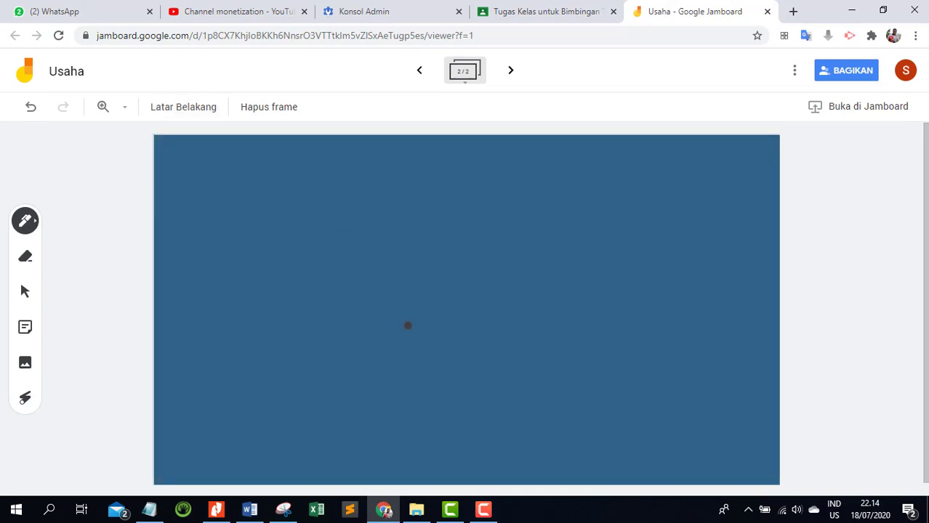
Insert the image 2.PNG from the device's USAHA folder into the second frame.
{"action": "left_click", "coordinate": [26, 364]}
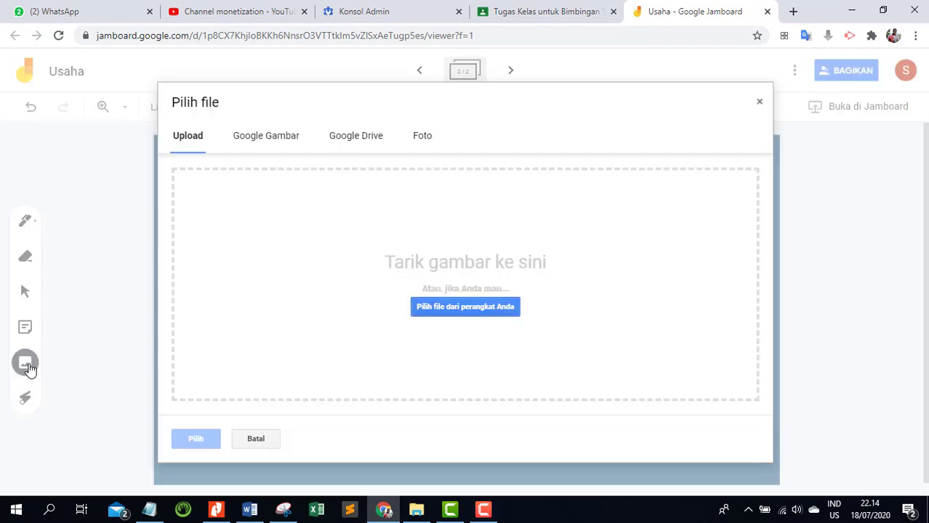
{"action": "left_click", "coordinate": [435, 307]}
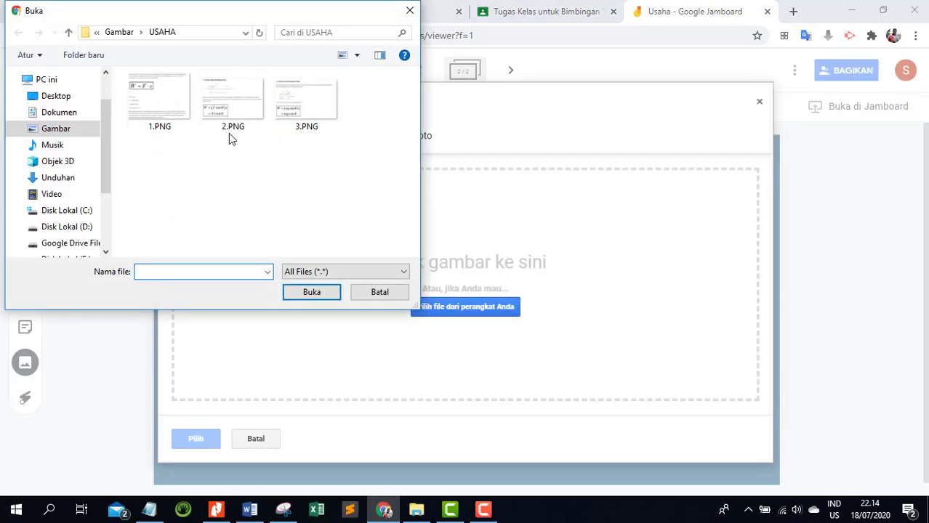
{"action": "double_click", "coordinate": [228, 112]}
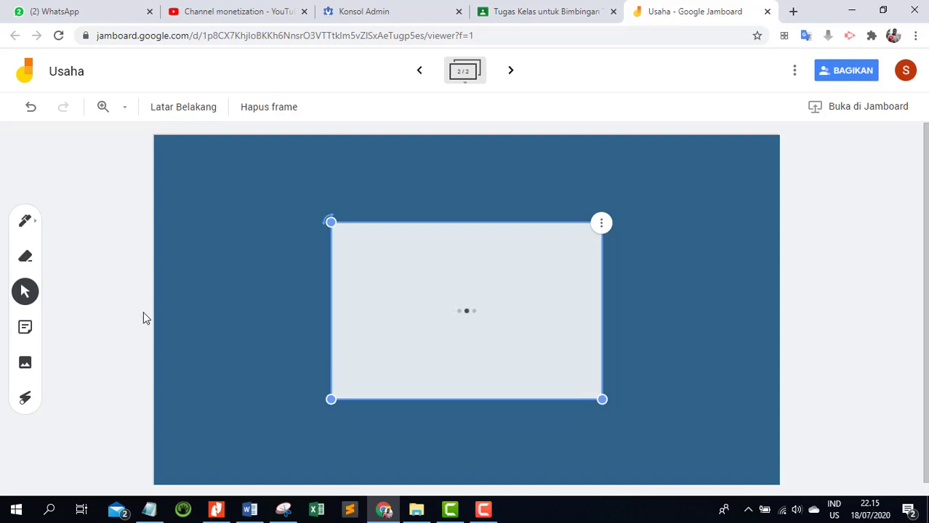
Enlarge the "Usaha pada bidang datar" image and centre it horizontally in the lower part of the blue frame.
{"action": "left_click_drag", "start_coordinate": [507, 337], "coordinate": [412, 308]}
{"action": "left_click_drag", "start_coordinate": [511, 371], "coordinate": [667, 507]}
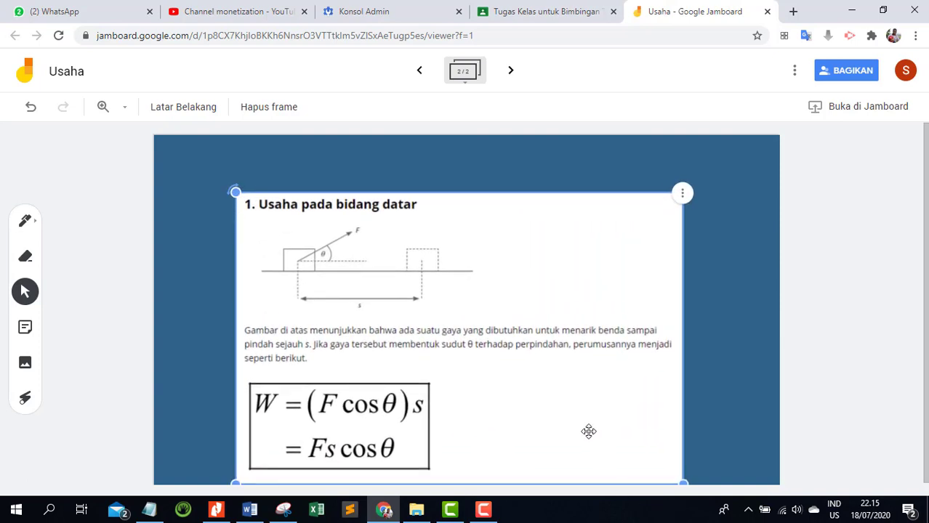
{"action": "left_click_drag", "start_coordinate": [581, 422], "coordinate": [574, 393]}
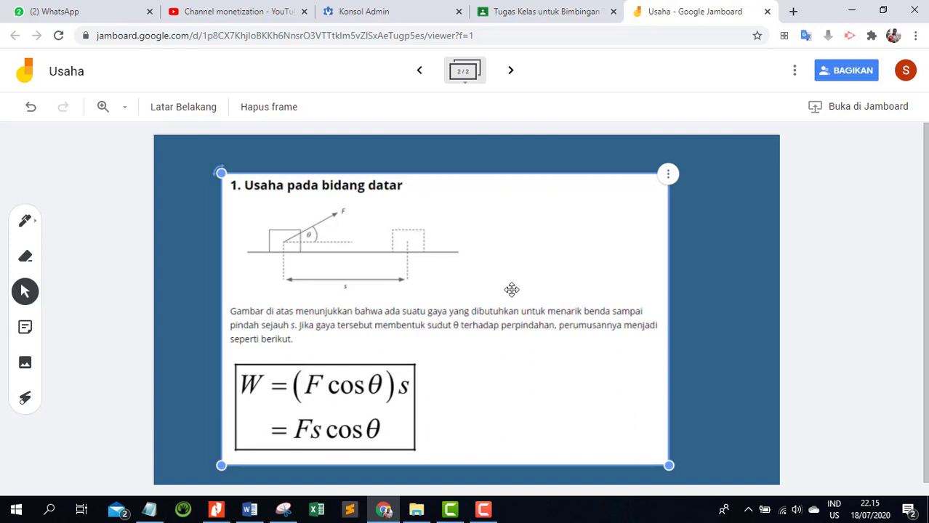
{"action": "left_click_drag", "start_coordinate": [525, 317], "coordinate": [541, 332]}
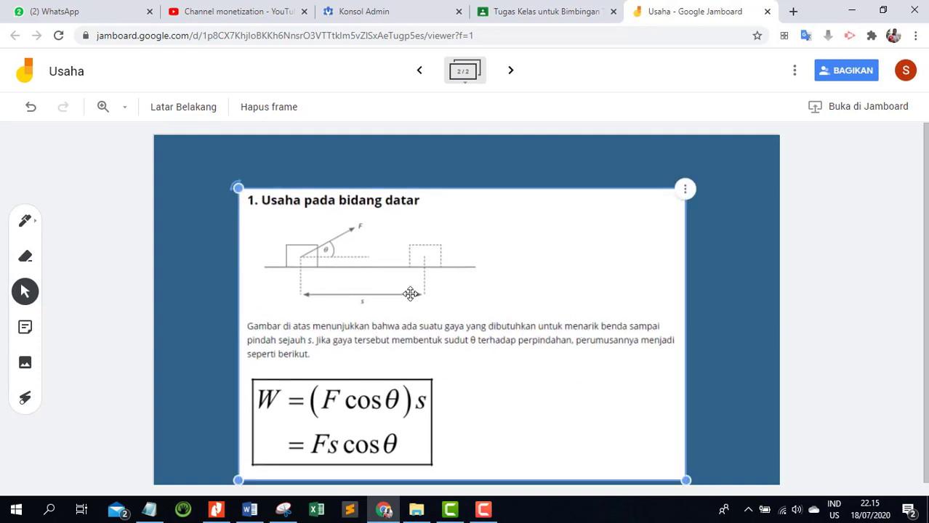
Create a third frame and insert the image 3.PNG from the device's USAHA folder.
{"action": "left_click", "coordinate": [511, 71]}
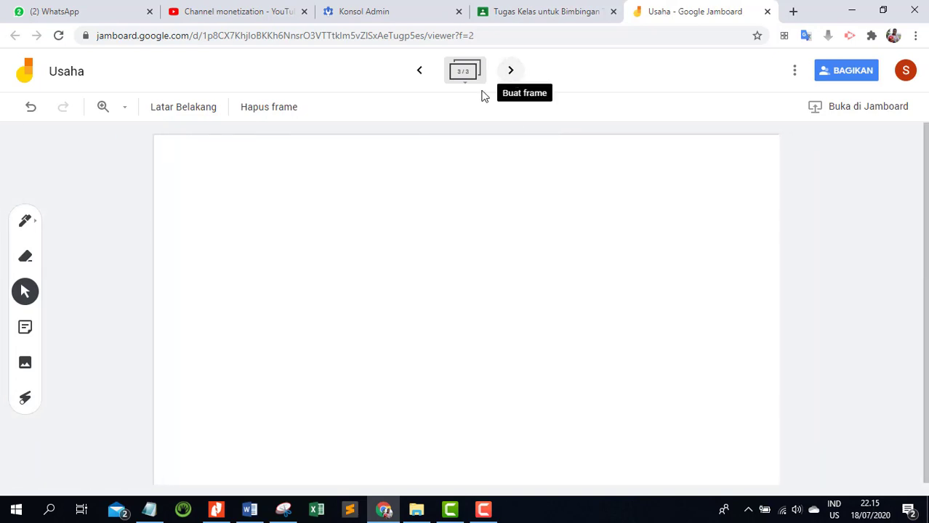
{"action": "left_click", "coordinate": [25, 369]}
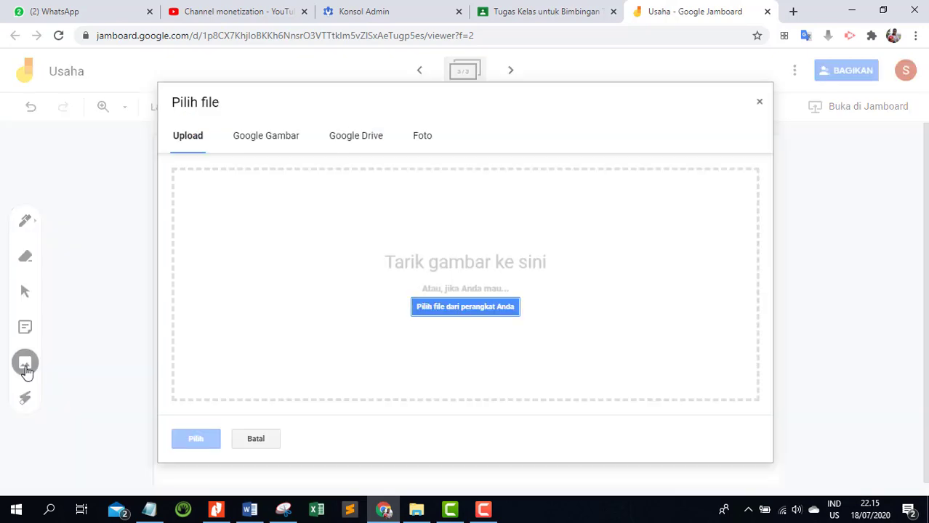
{"action": "left_click", "coordinate": [493, 306]}
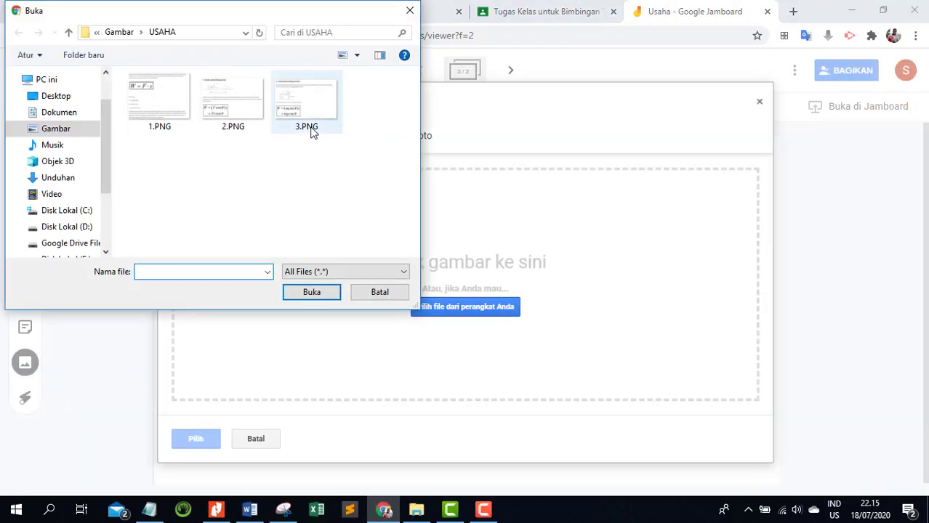
{"action": "double_click", "coordinate": [314, 113]}
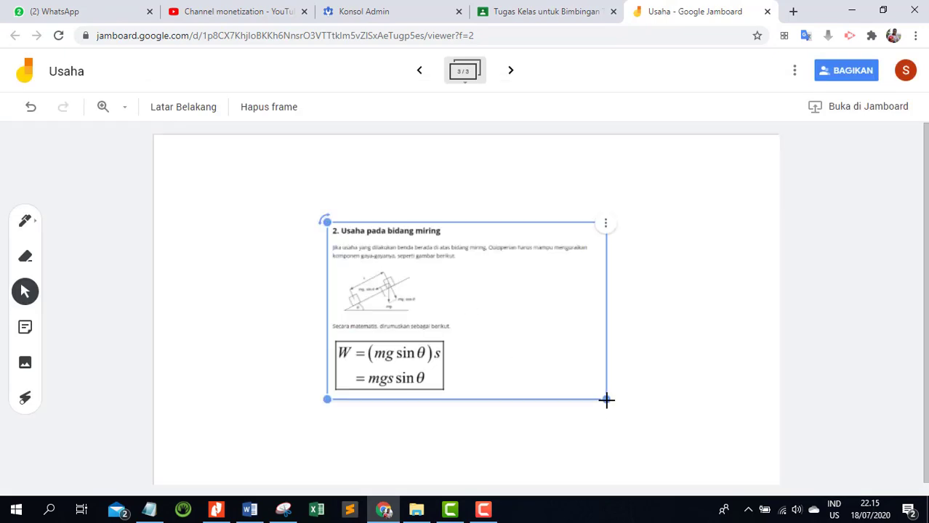
Enlarge the "Usaha pada bidang miring" image, tilt it slightly counterclockwise and shift it toward the frame's left side.
{"action": "left_click_drag", "start_coordinate": [607, 399], "coordinate": [725, 474]}
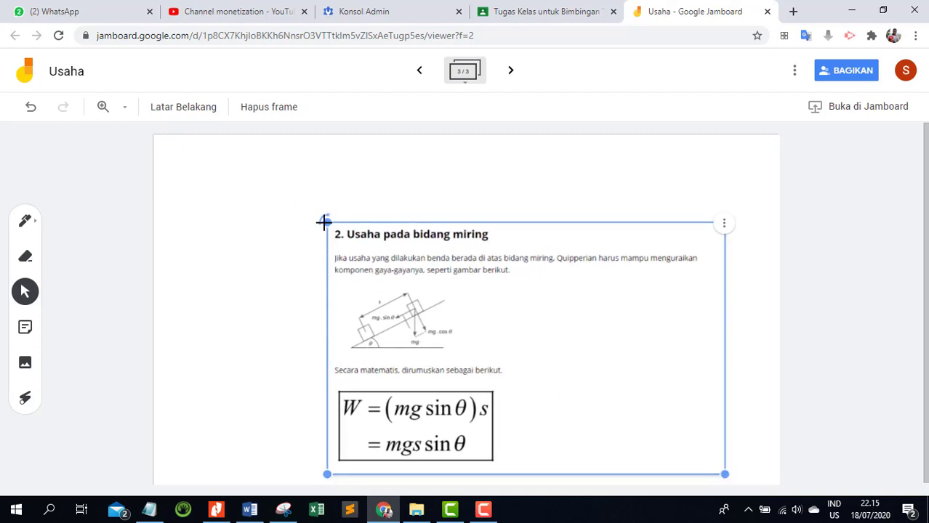
{"action": "left_click_drag", "start_coordinate": [322, 223], "coordinate": [297, 261]}
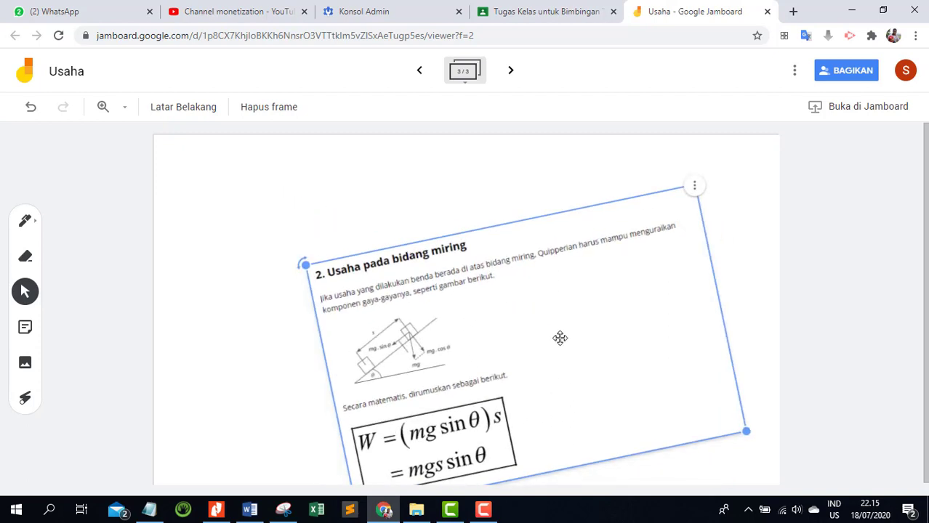
{"action": "left_click_drag", "start_coordinate": [557, 335], "coordinate": [492, 318]}
{"action": "left_click", "coordinate": [663, 314]}
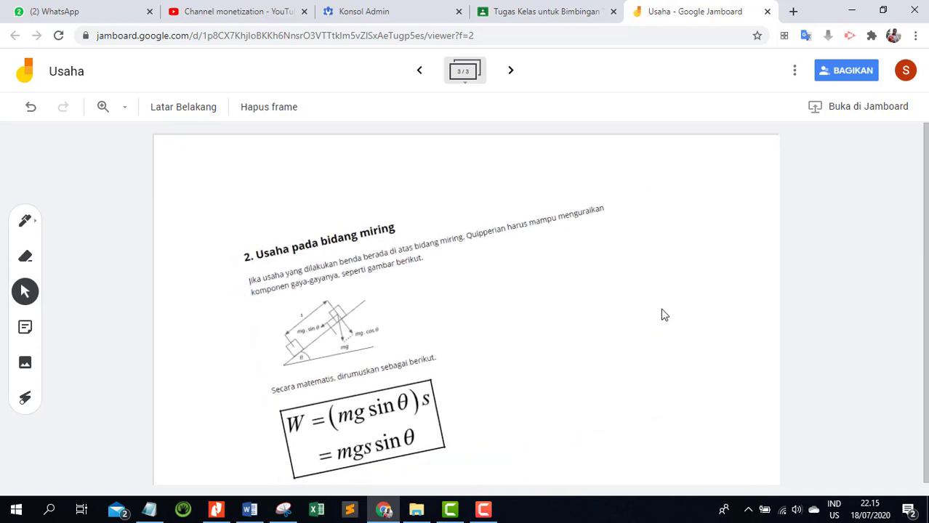
Give the third frame a lined background and slightly enlarge its "Usaha pada bidang miring" image, shifting it toward the left.
{"action": "left_click", "coordinate": [179, 109]}
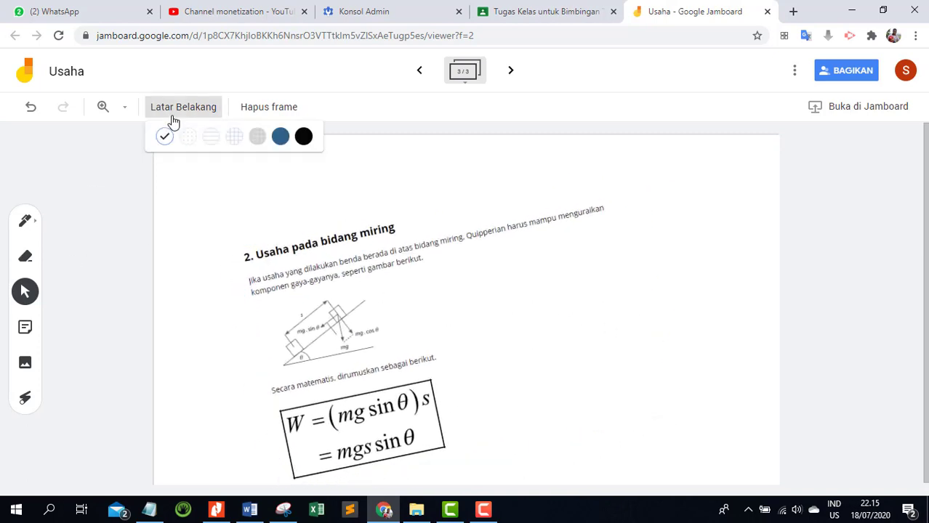
{"action": "left_click", "coordinate": [208, 141]}
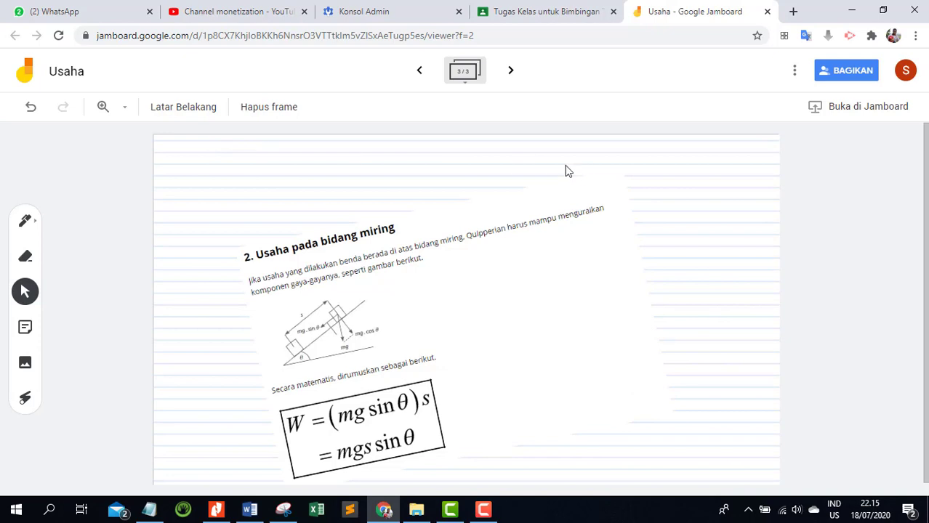
{"action": "left_click", "coordinate": [466, 361]}
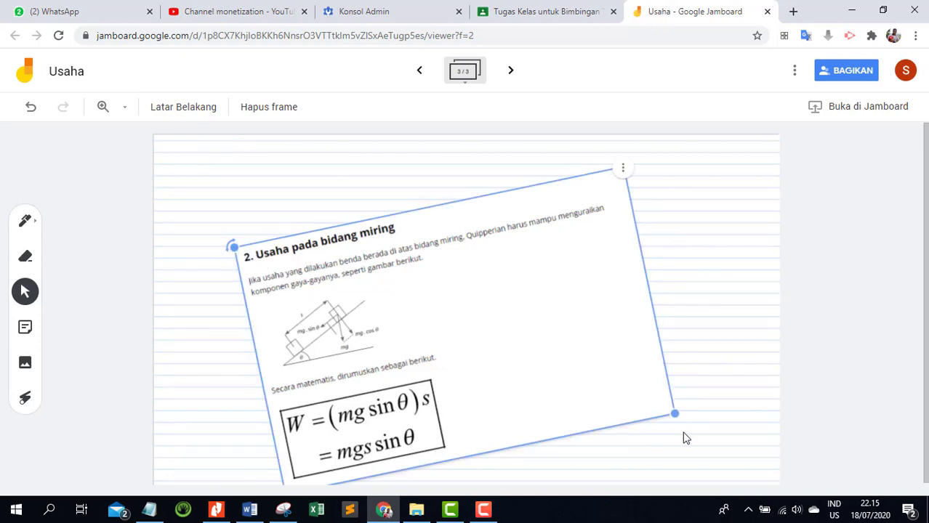
{"action": "left_click_drag", "start_coordinate": [674, 413], "coordinate": [726, 434]}
{"action": "mouse_move", "coordinate": [614, 373]}
{"action": "left_mouse_down"}
{"action": "mouse_move", "coordinate": [590, 380]}
{"action": "mouse_move", "coordinate": [598, 378]}
{"action": "left_mouse_up"}
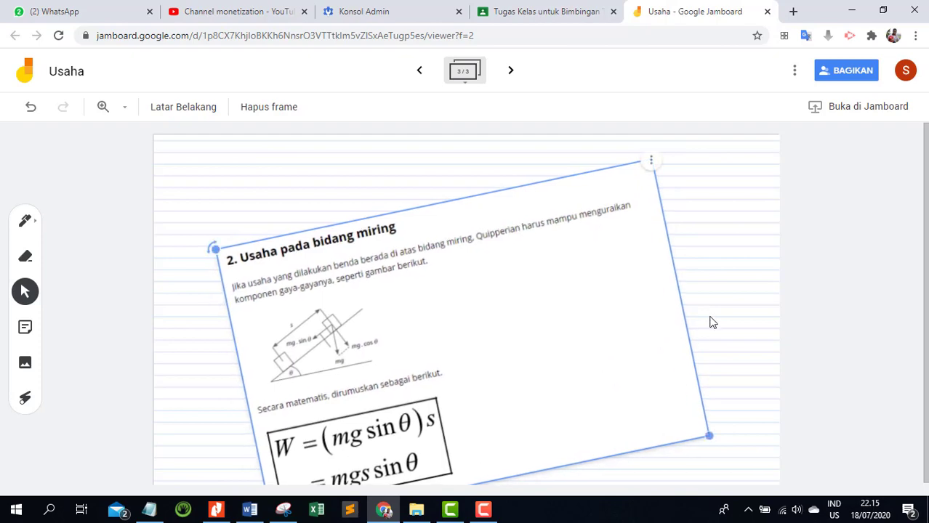
{"action": "left_click", "coordinate": [722, 253]}
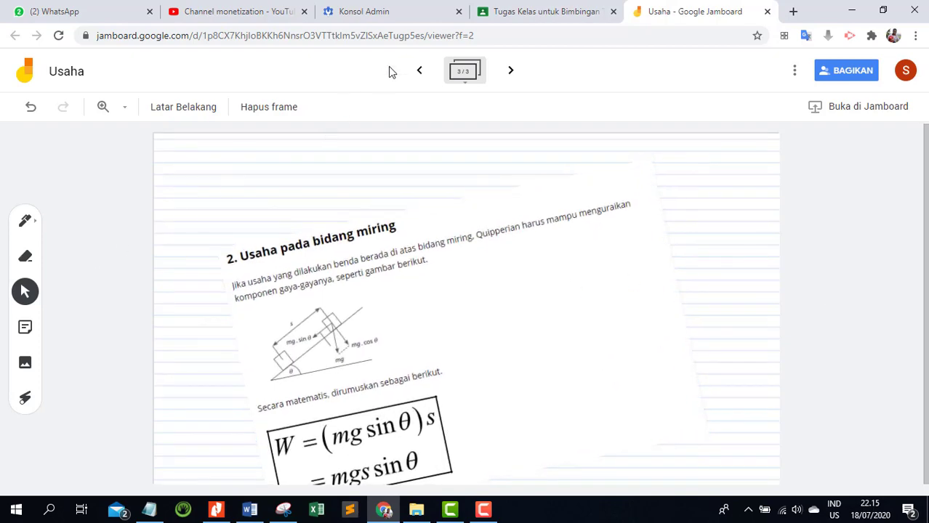
Create a fourth frame and add a green sticky note reading "CONTOH SOAL" to it.
{"action": "left_click", "coordinate": [417, 75]}
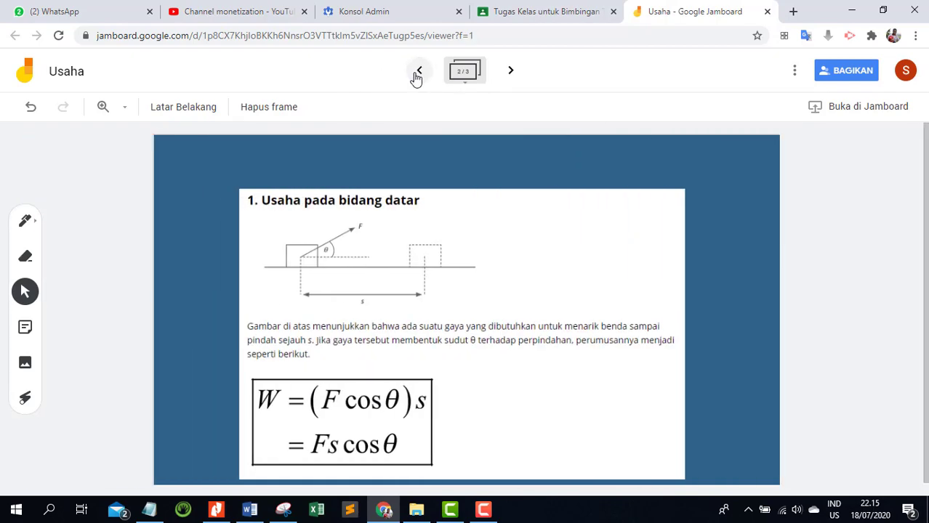
{"action": "left_click", "coordinate": [417, 75]}
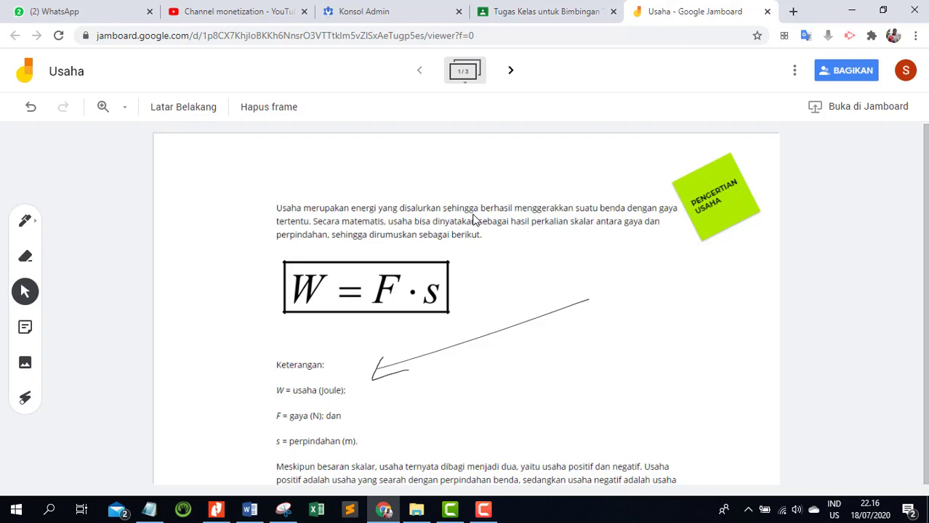
{"action": "left_click", "coordinate": [510, 71]}
{"action": "left_click", "coordinate": [510, 71]}
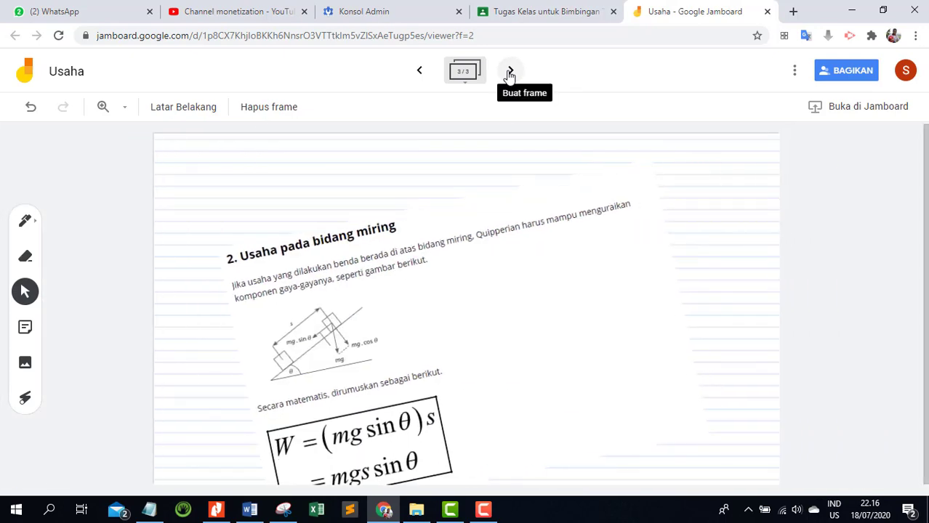
{"action": "left_click", "coordinate": [510, 72]}
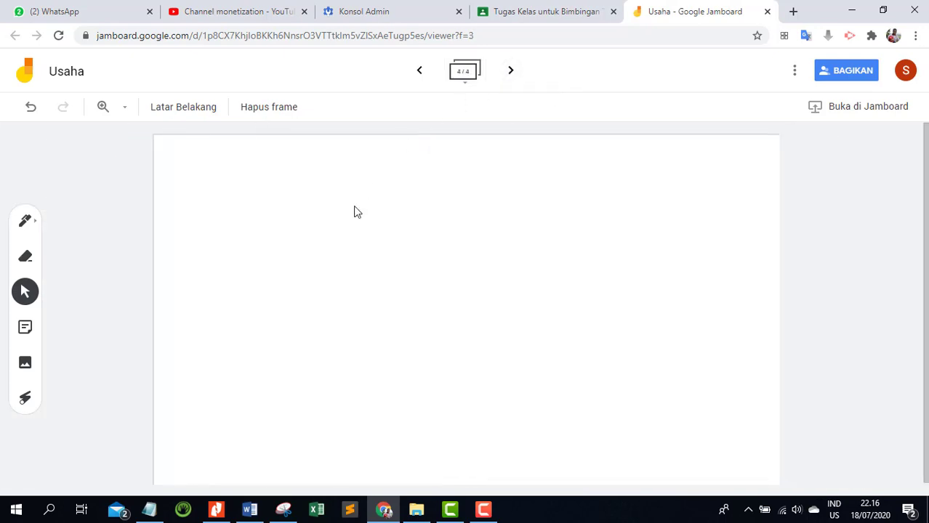
{"action": "left_click", "coordinate": [25, 331]}
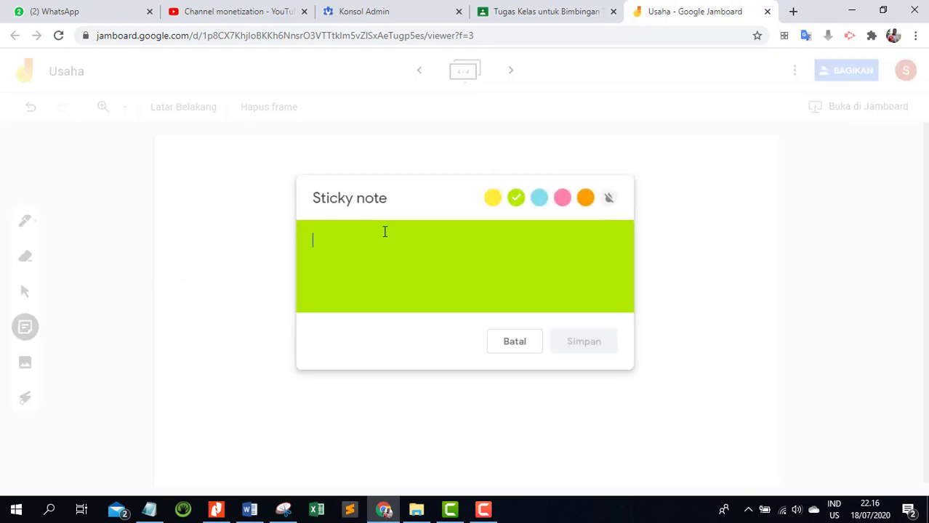
{"action": "type", "text": "CONTOH SOAL"}
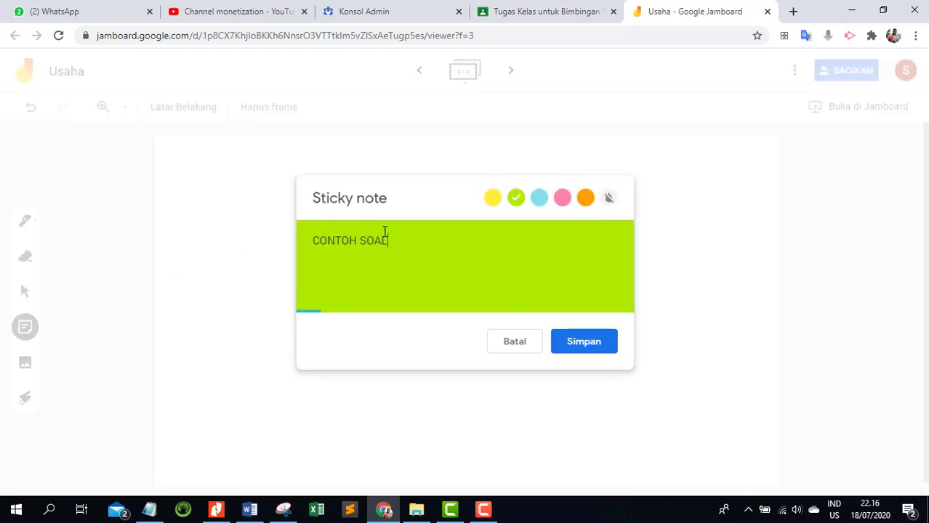
{"action": "left_click", "coordinate": [572, 339]}
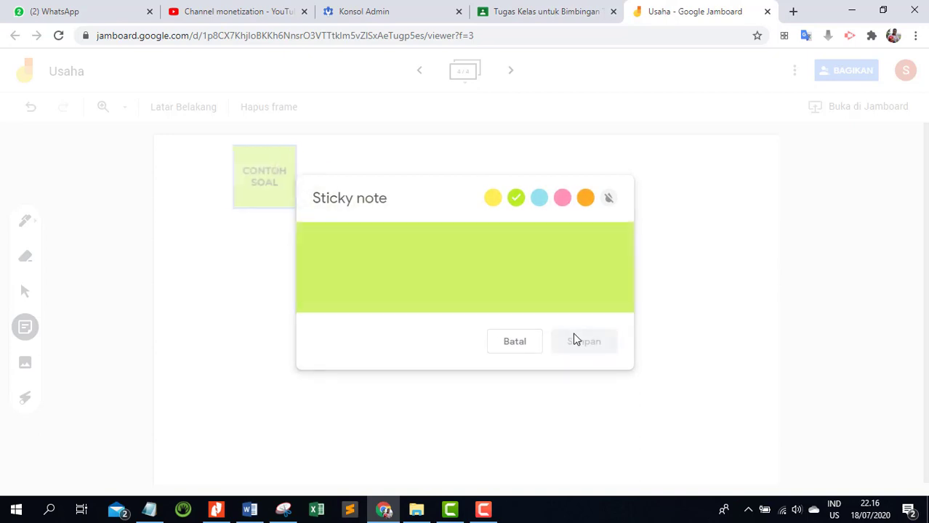
{"action": "left_click", "coordinate": [514, 342]}
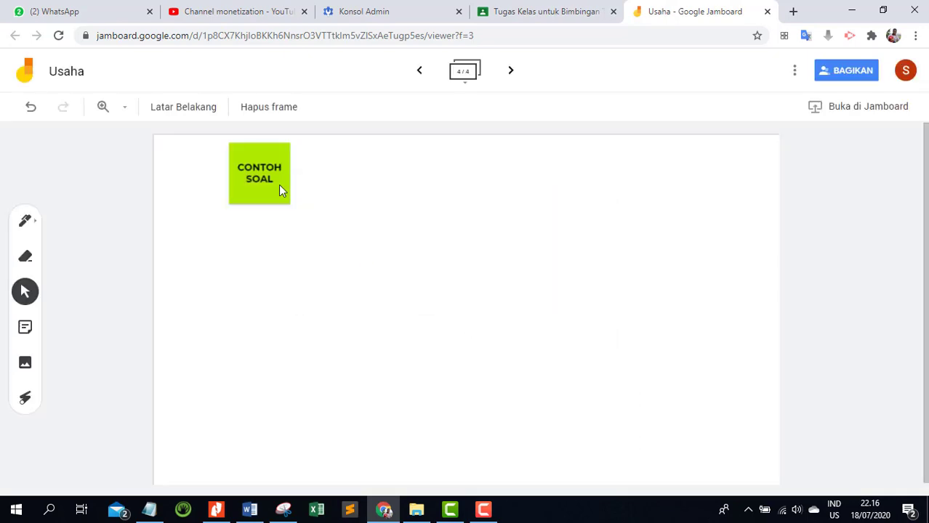
Enlarge the "CONTOH SOAL" note, move it to the frame's upper-right corner and tilt it clockwise.
{"action": "left_click", "coordinate": [279, 187]}
{"action": "left_click_drag", "start_coordinate": [294, 205], "coordinate": [350, 258]}
{"action": "left_click_drag", "start_coordinate": [309, 230], "coordinate": [711, 250]}
{"action": "left_click_drag", "start_coordinate": [626, 164], "coordinate": [664, 147]}
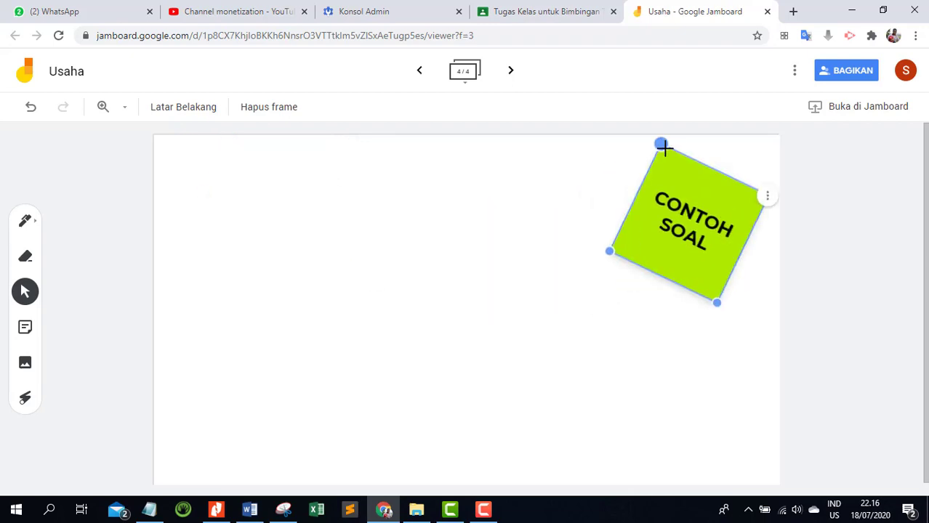
{"action": "left_click", "coordinate": [576, 284]}
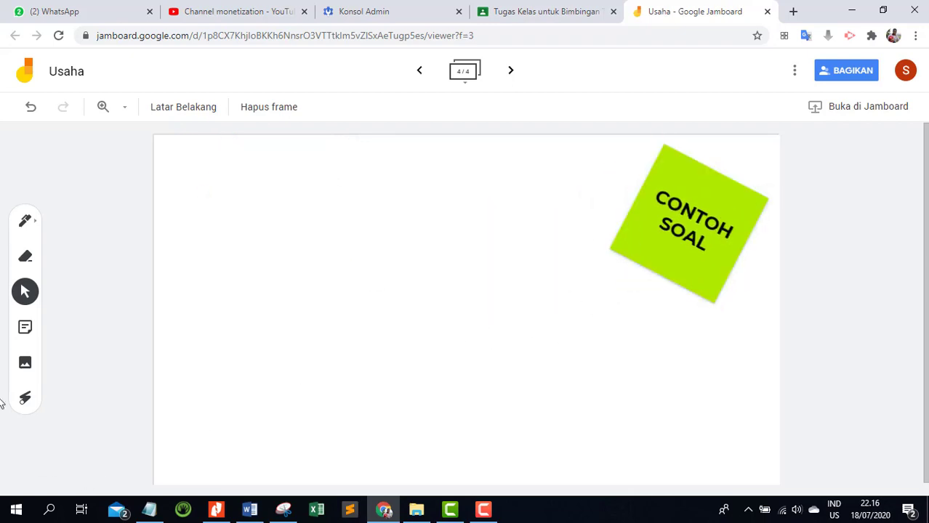
Add a blue sticky note with the copied question beginning "Sebuah benda meluncur di atas papan kasar sejauh 8 m".
{"action": "left_click", "coordinate": [25, 327]}
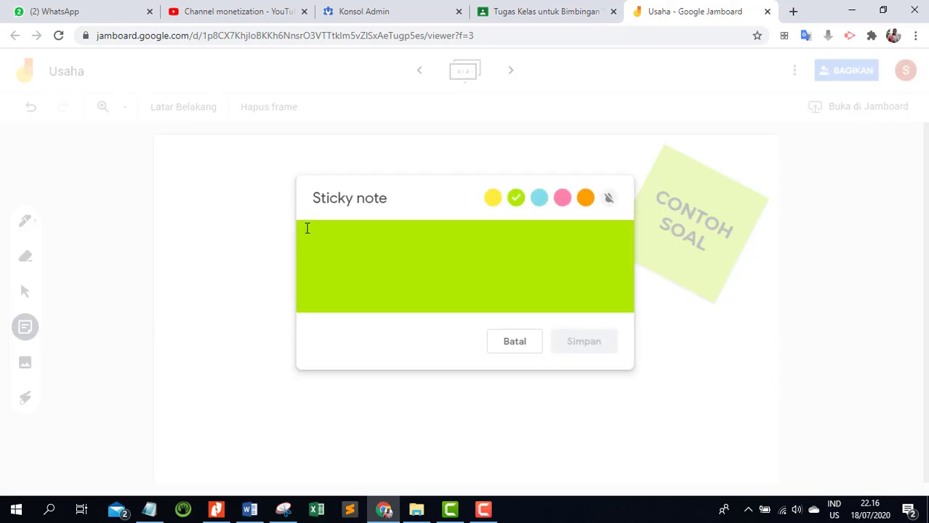
{"action": "type", "text": "Sebuah benda meluncur di atas papan kasar sejauh 8 m. Jika benda mendapatkan gesekan dengan papan sebesar 120 N, tentukan besarnya usaha yang dilakukan gaya gesek tersebut!"}
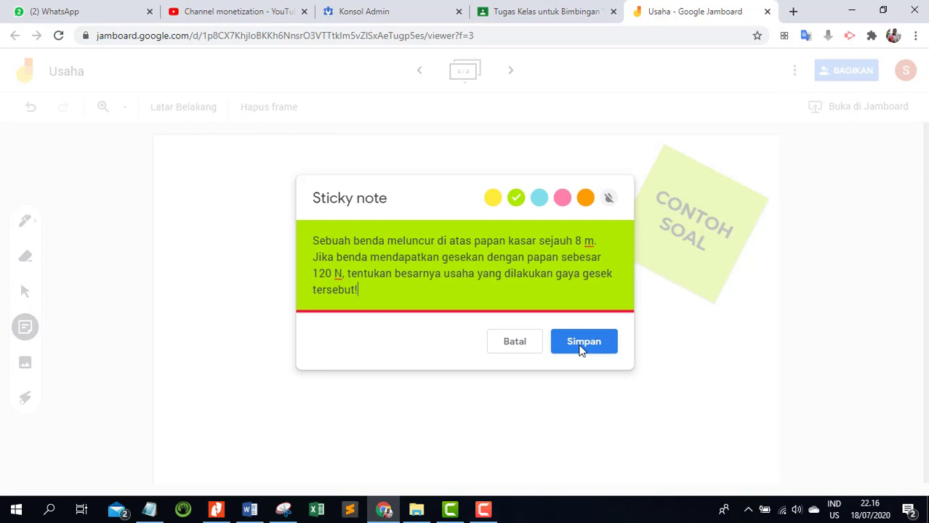
{"action": "left_click", "coordinate": [539, 198]}
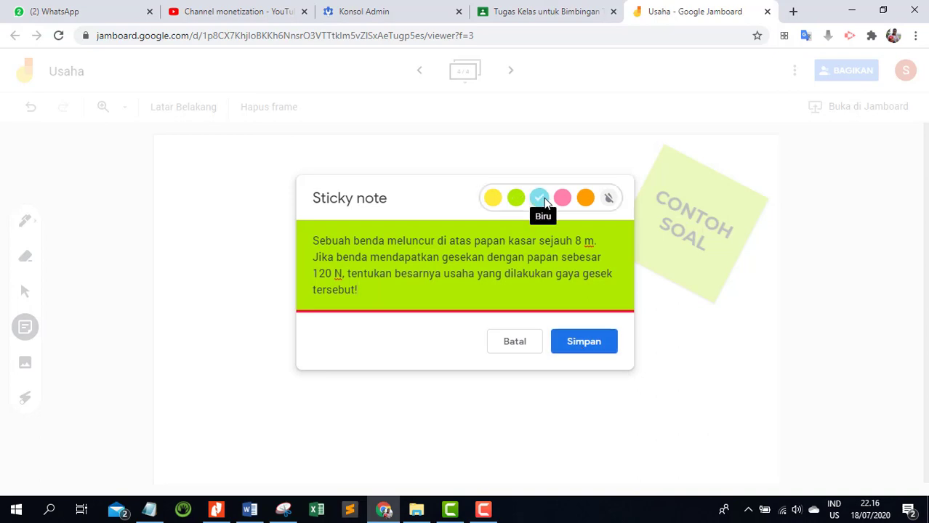
{"action": "left_click", "coordinate": [599, 344]}
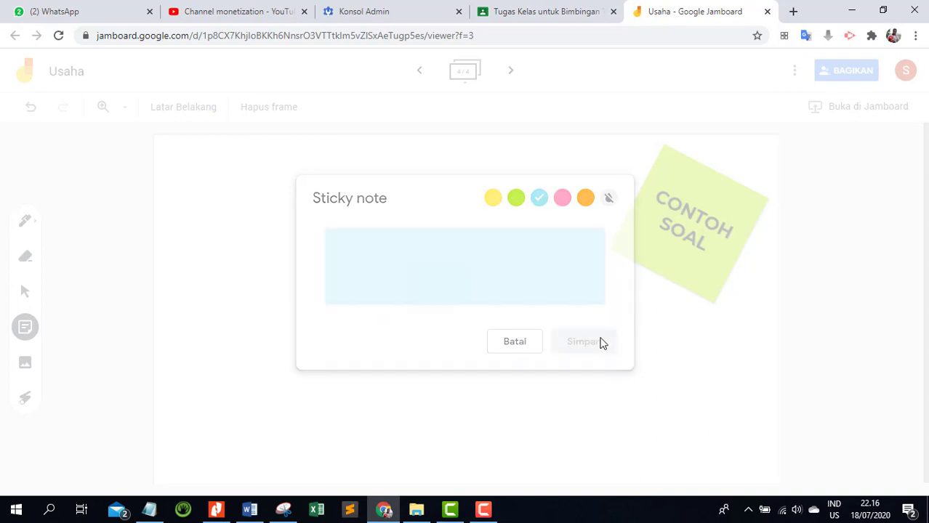
{"action": "left_click", "coordinate": [509, 338]}
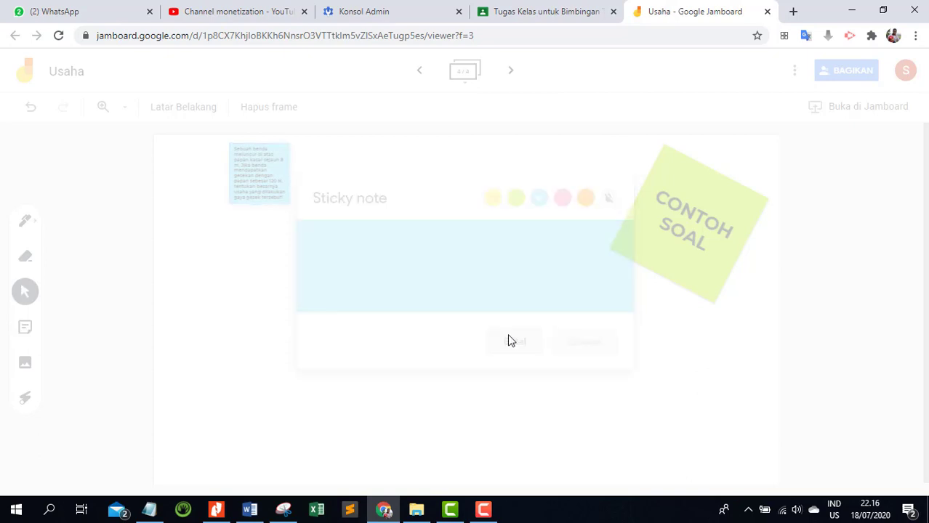
Enlarge the blue question note and move it near the frame's centre, beside the "CONTOH SOAL" note.
{"action": "left_click_drag", "start_coordinate": [275, 202], "coordinate": [459, 386]}
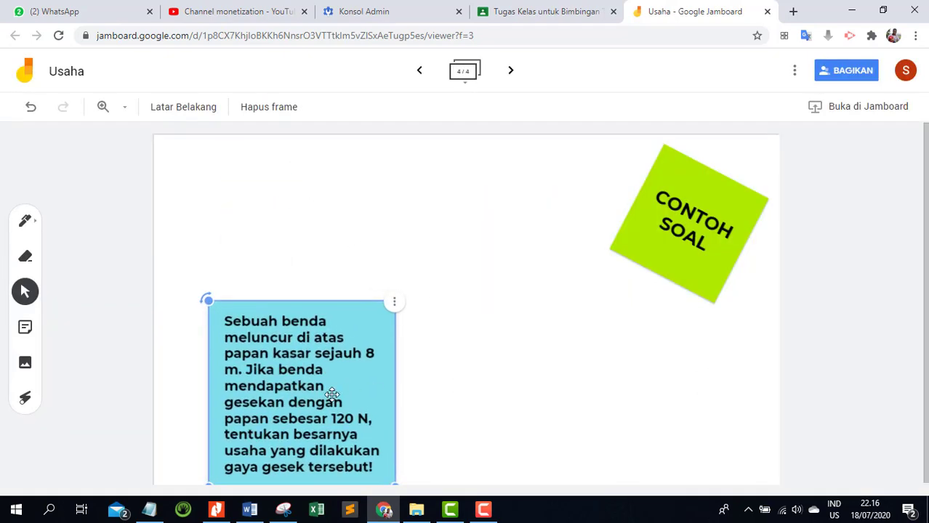
{"action": "left_click_drag", "start_coordinate": [331, 393], "coordinate": [557, 325]}
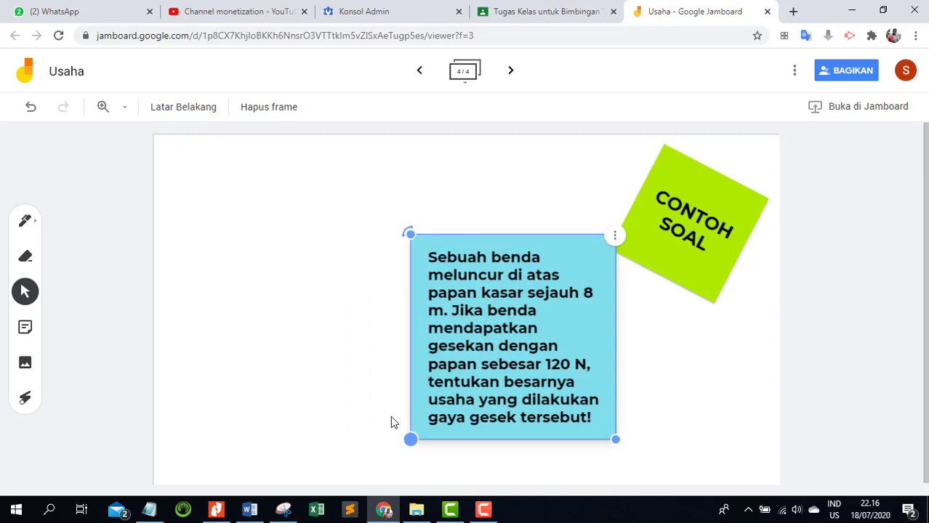